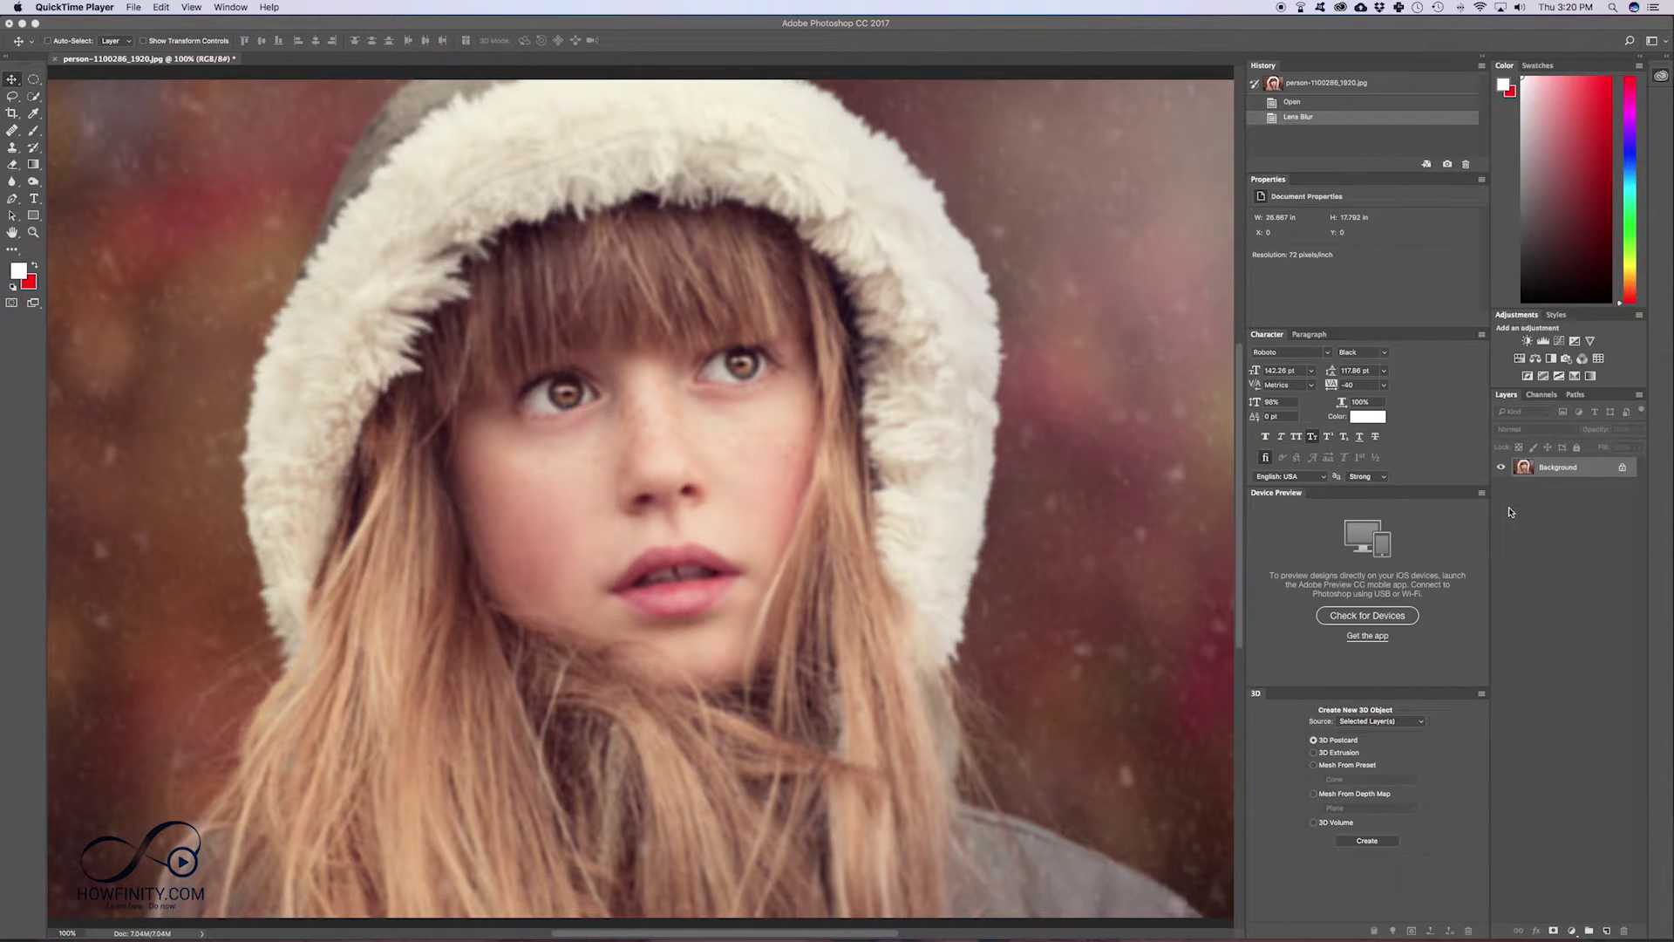
# Step: Convert Background into Layer 0 and apply Smart Sharpen with Amount 135%
pyautogui.doubleClick(1594, 471)
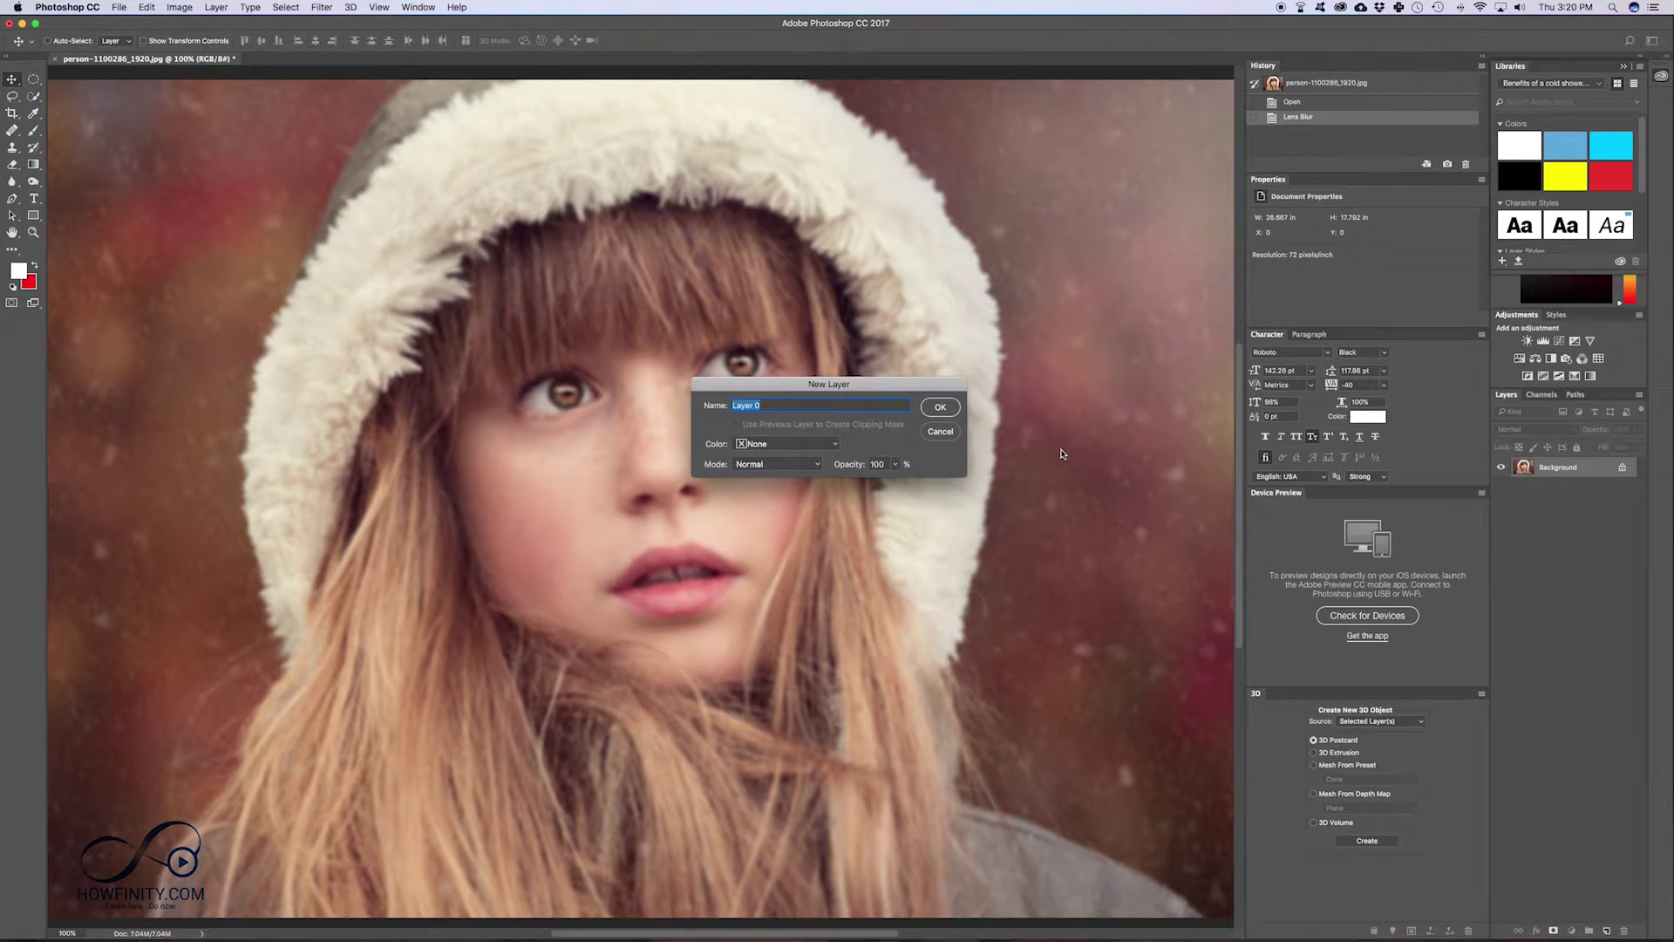
pyautogui.click(940, 406)
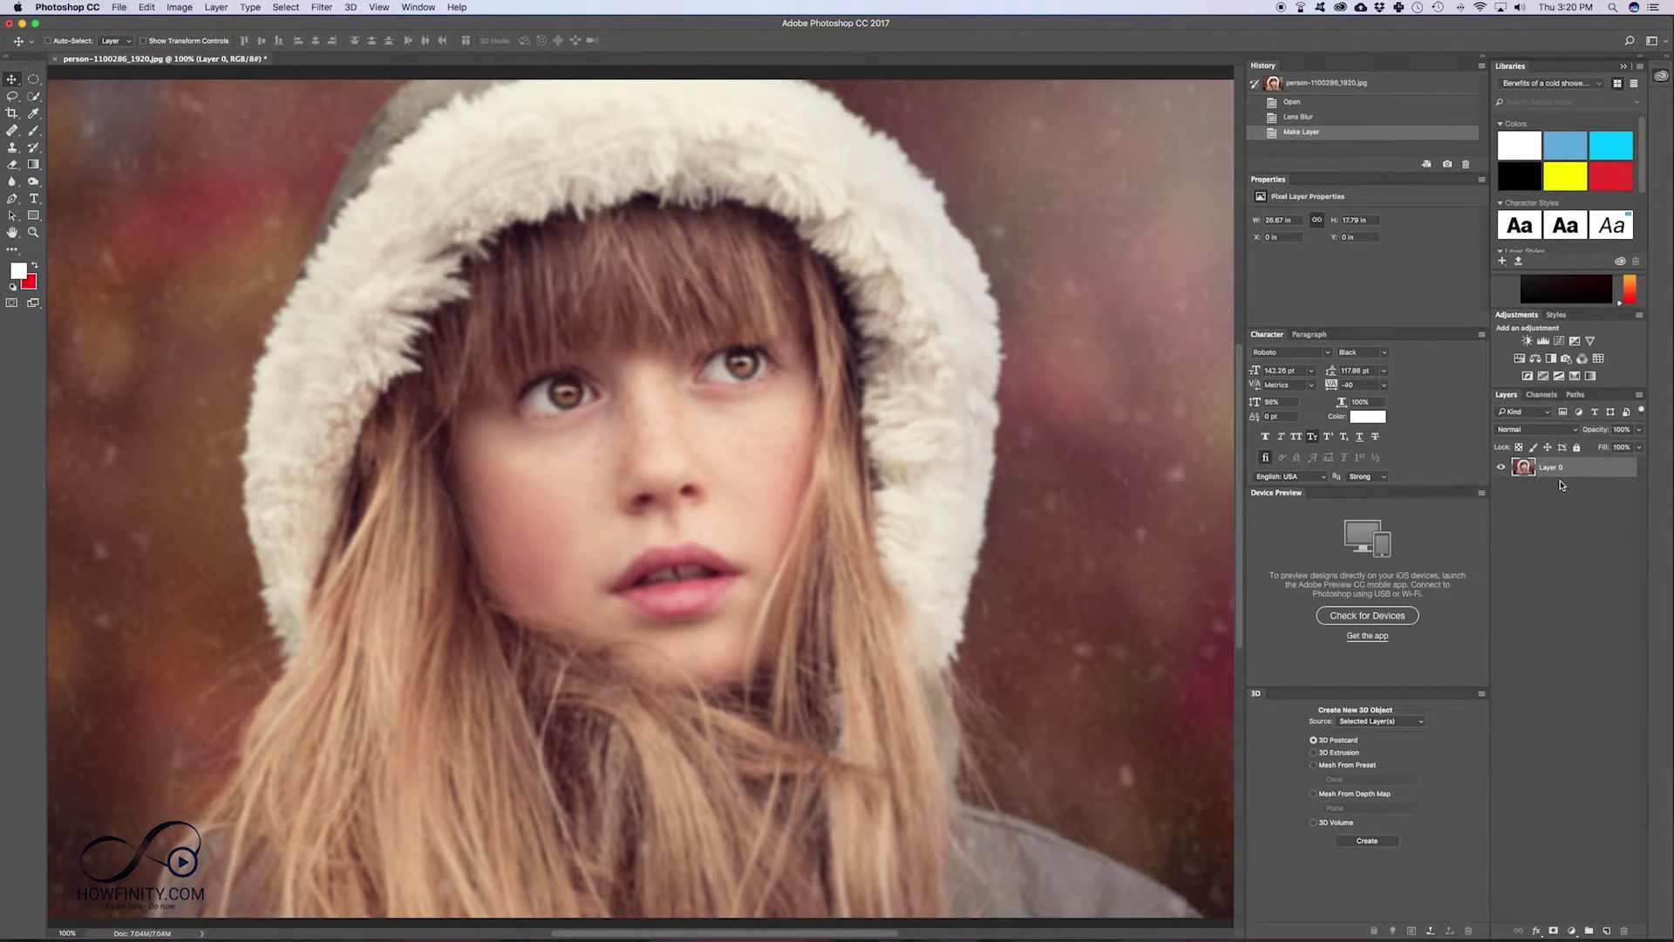
pyautogui.click(323, 7)
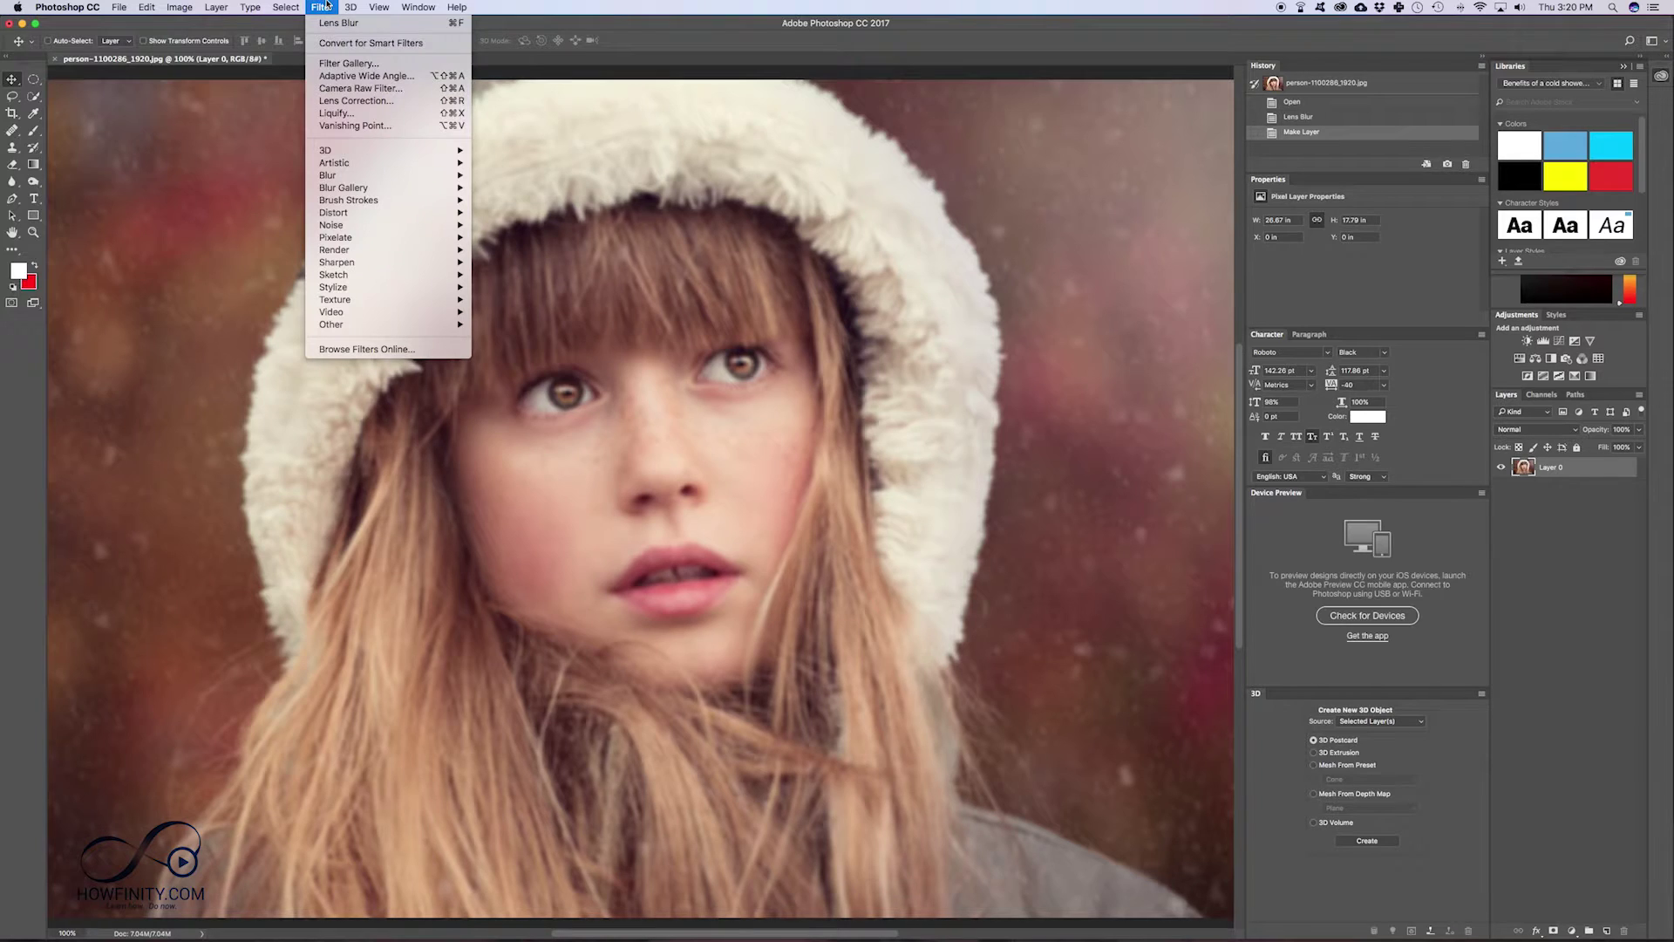
pyautogui.moveTo(381, 270)
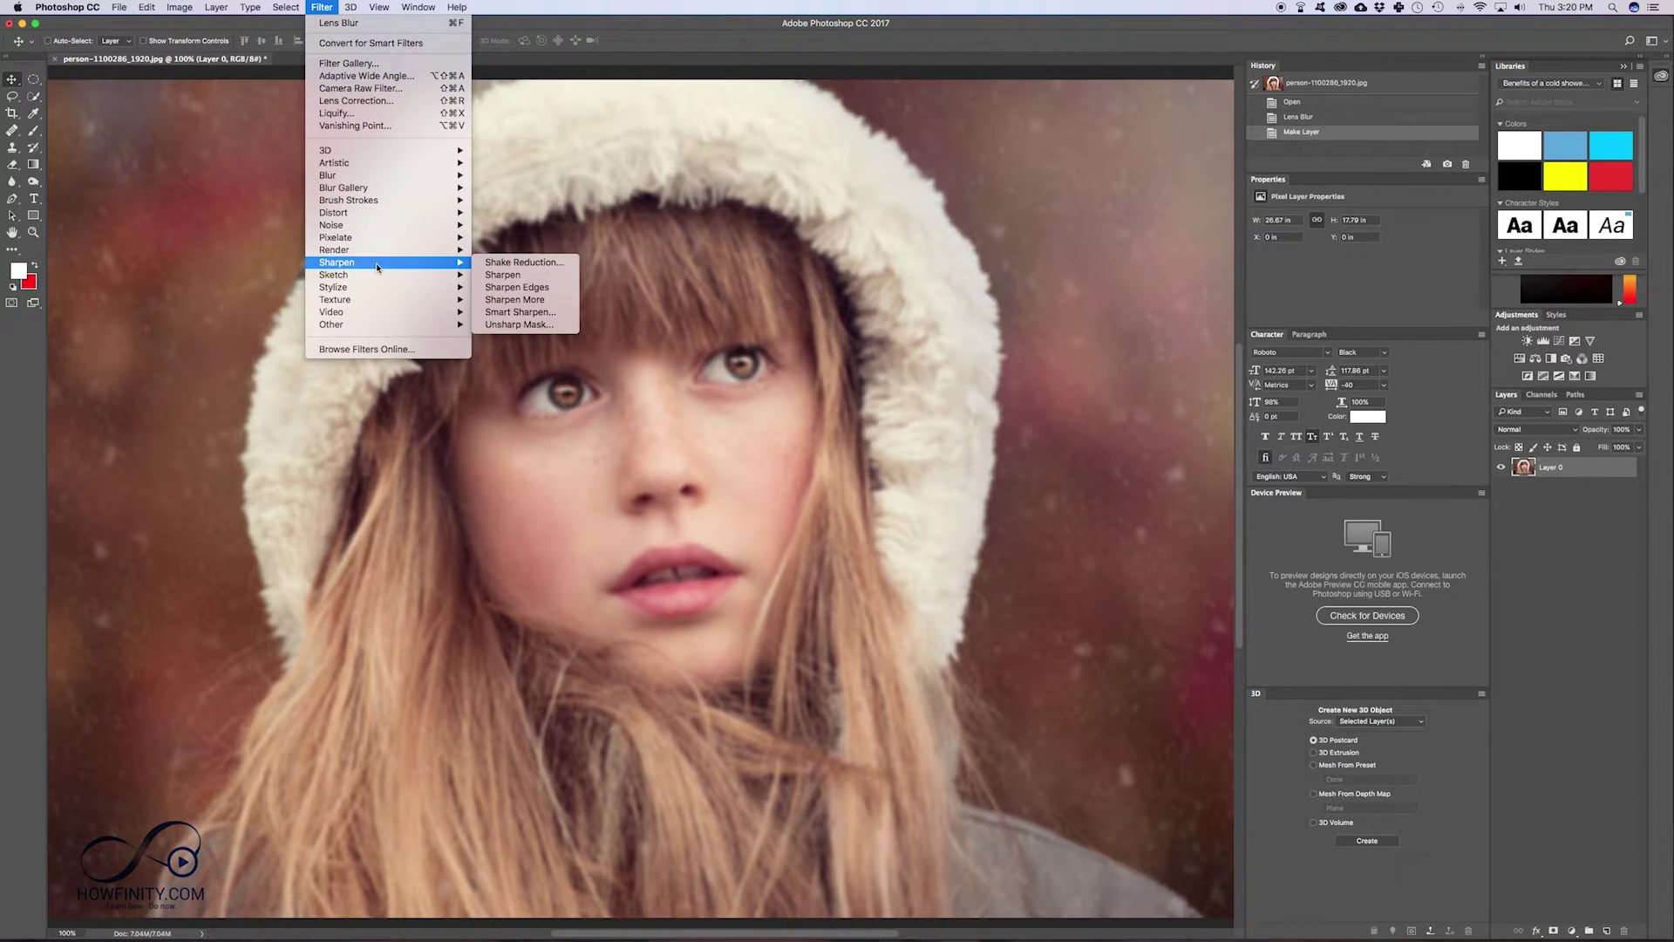
pyautogui.click(499, 313)
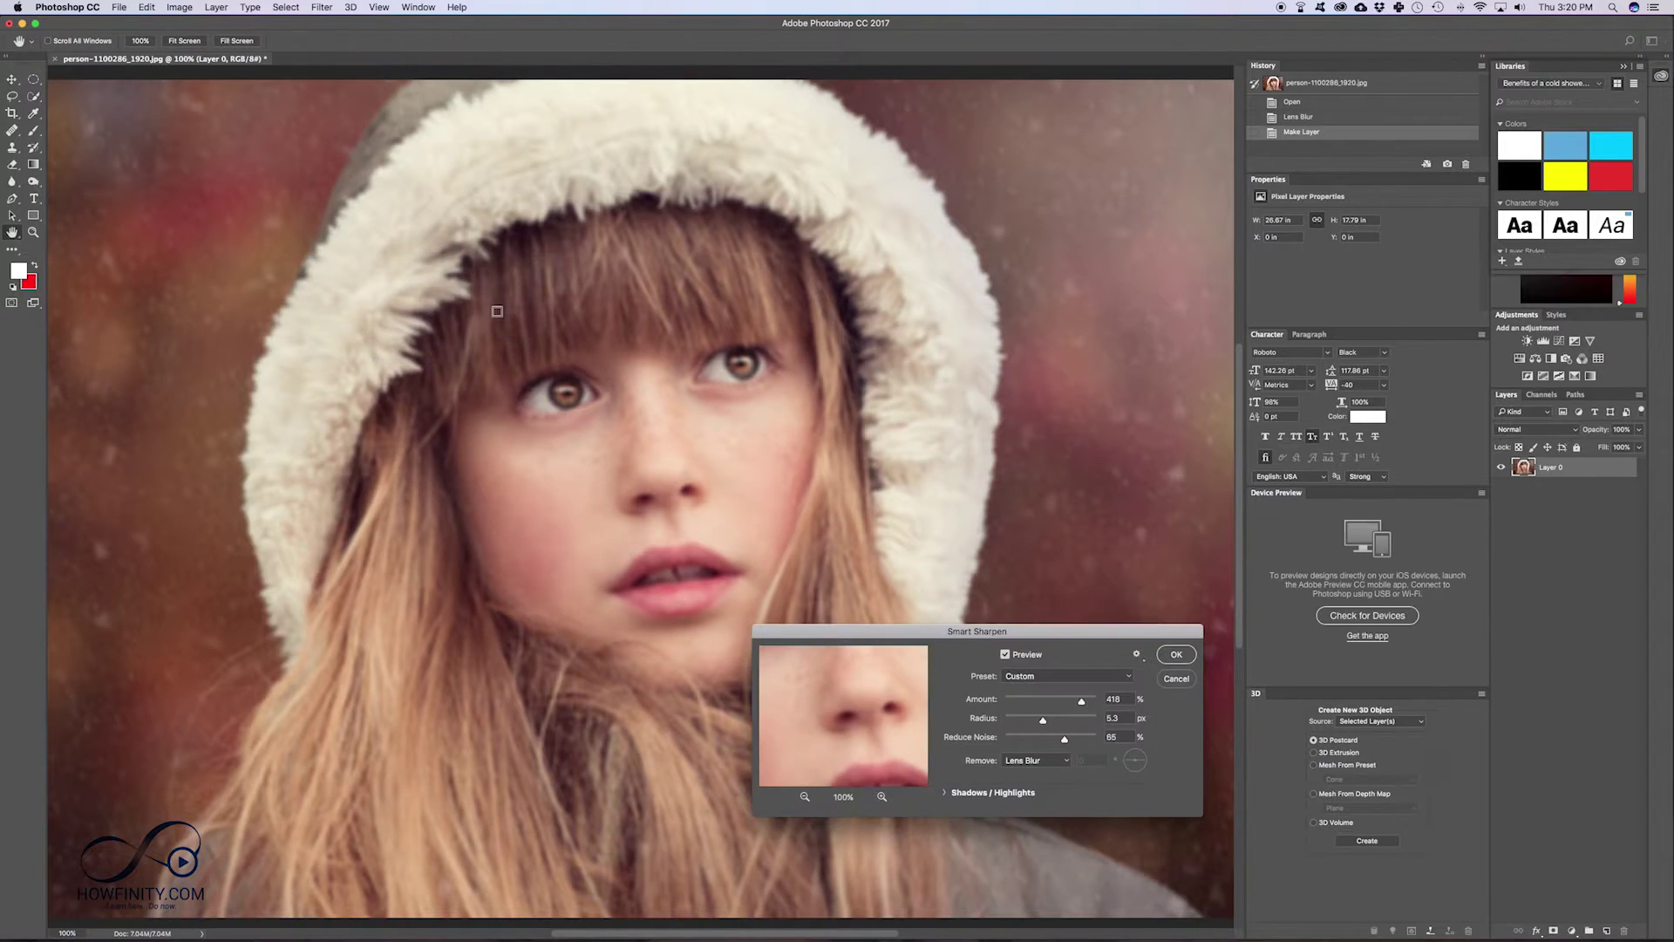
pyautogui.moveTo(1037, 636); pyautogui.dragTo(971, 628)
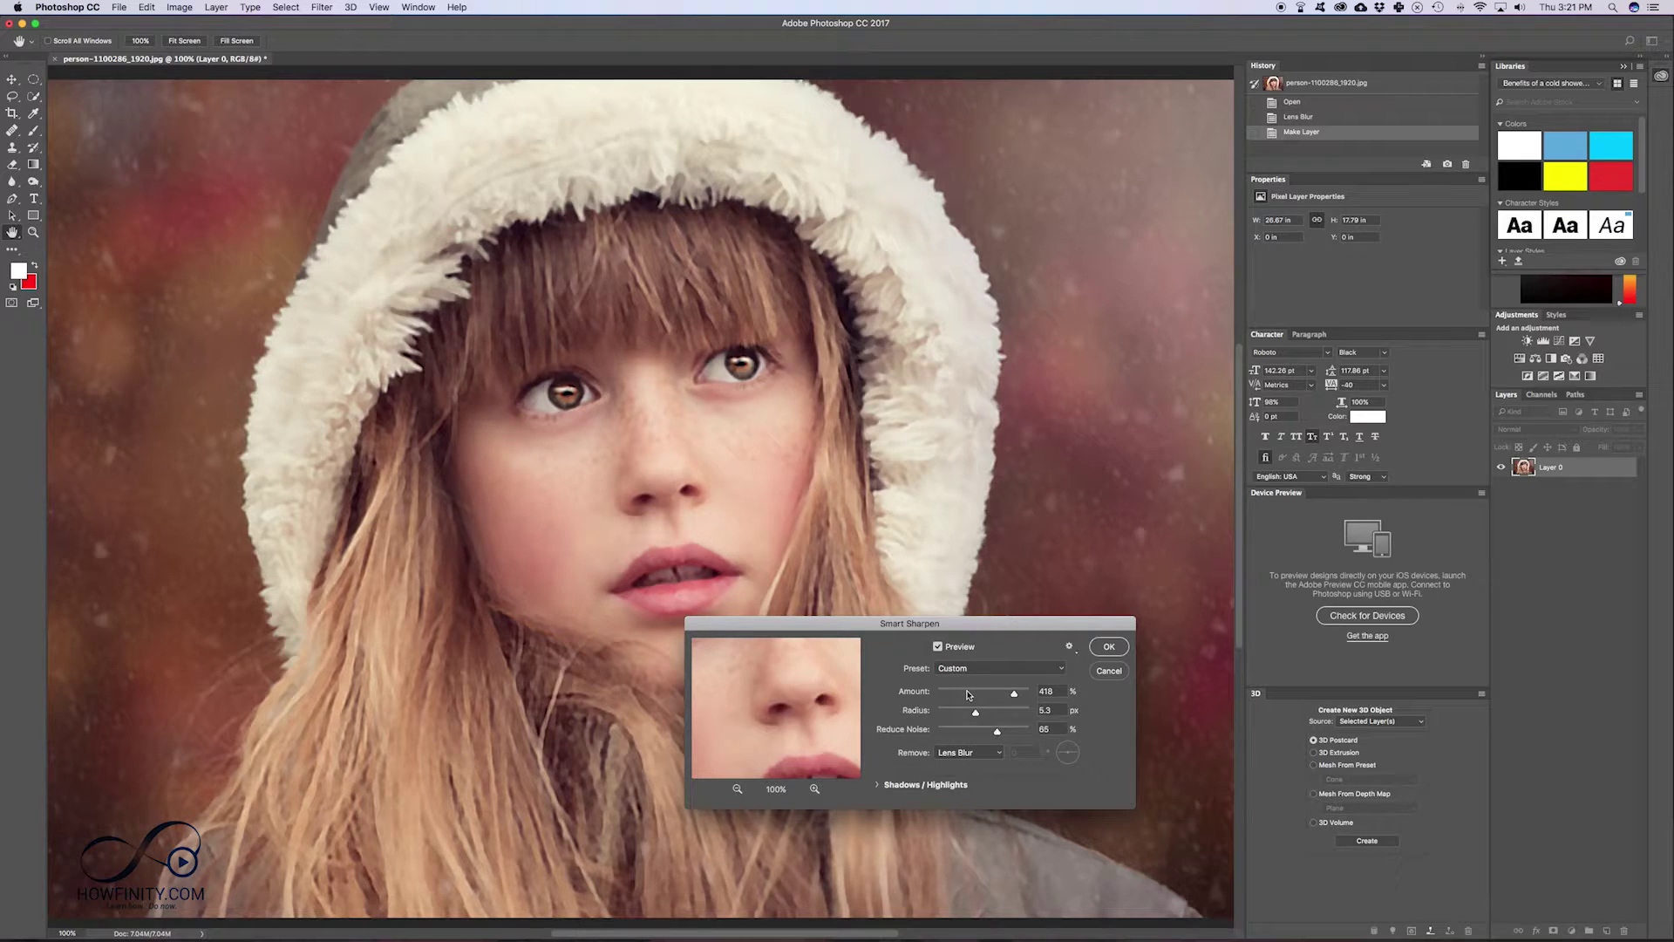
pyautogui.moveTo(970, 693); pyautogui.dragTo(942, 695)
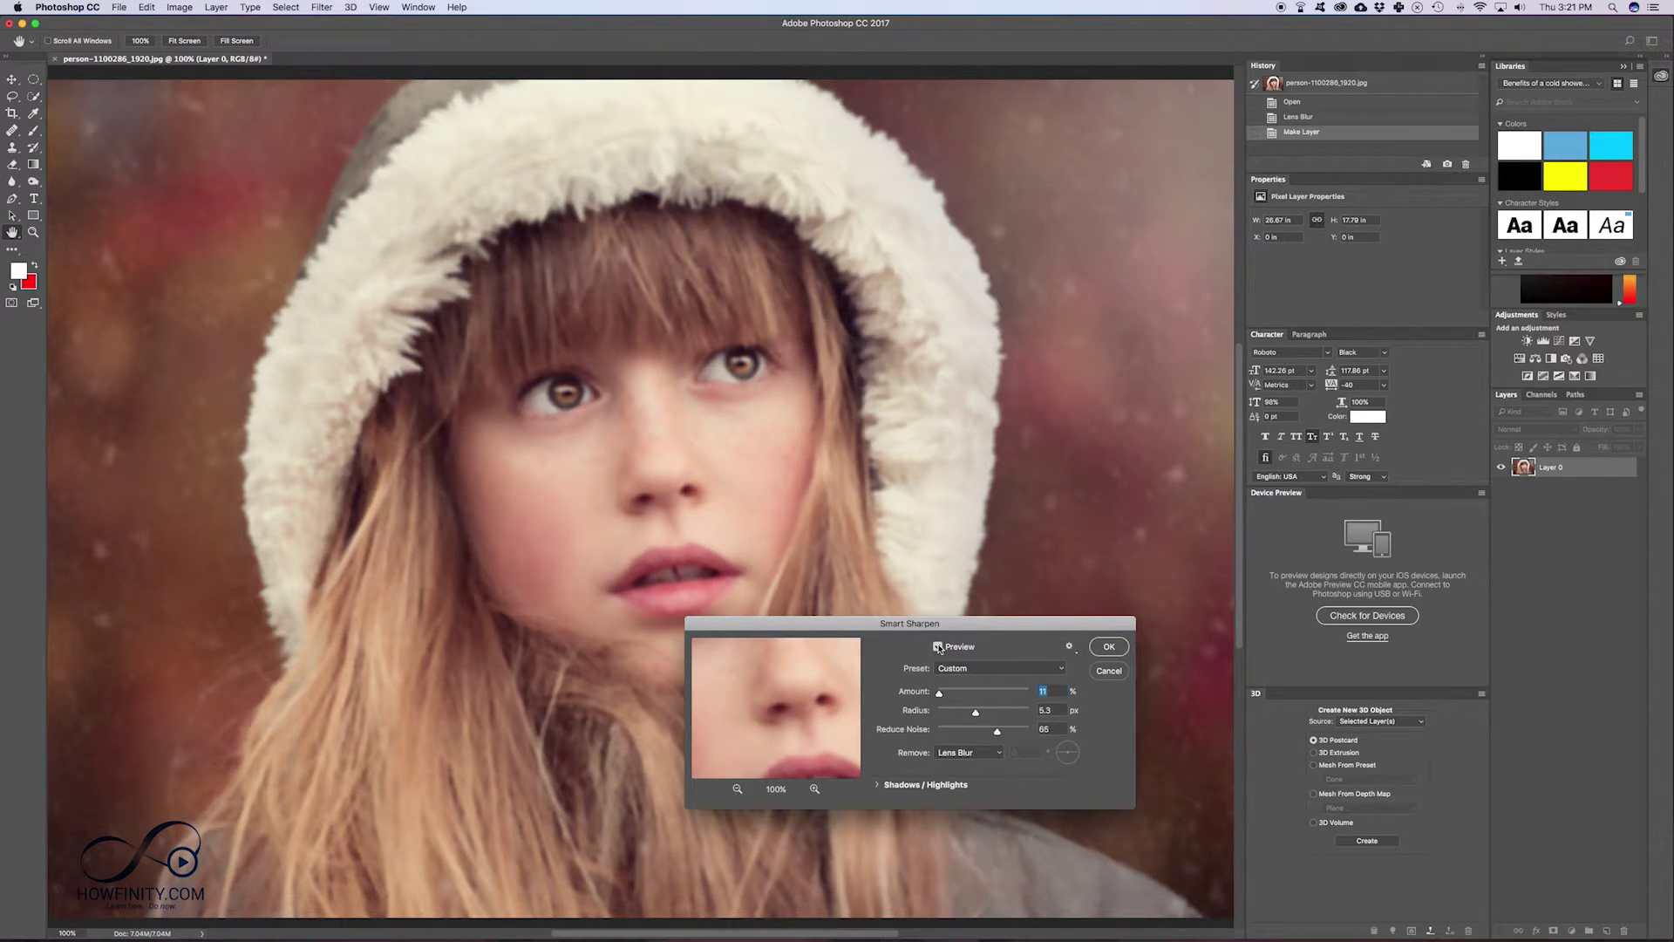
pyautogui.moveTo(940, 695); pyautogui.dragTo(966, 695)
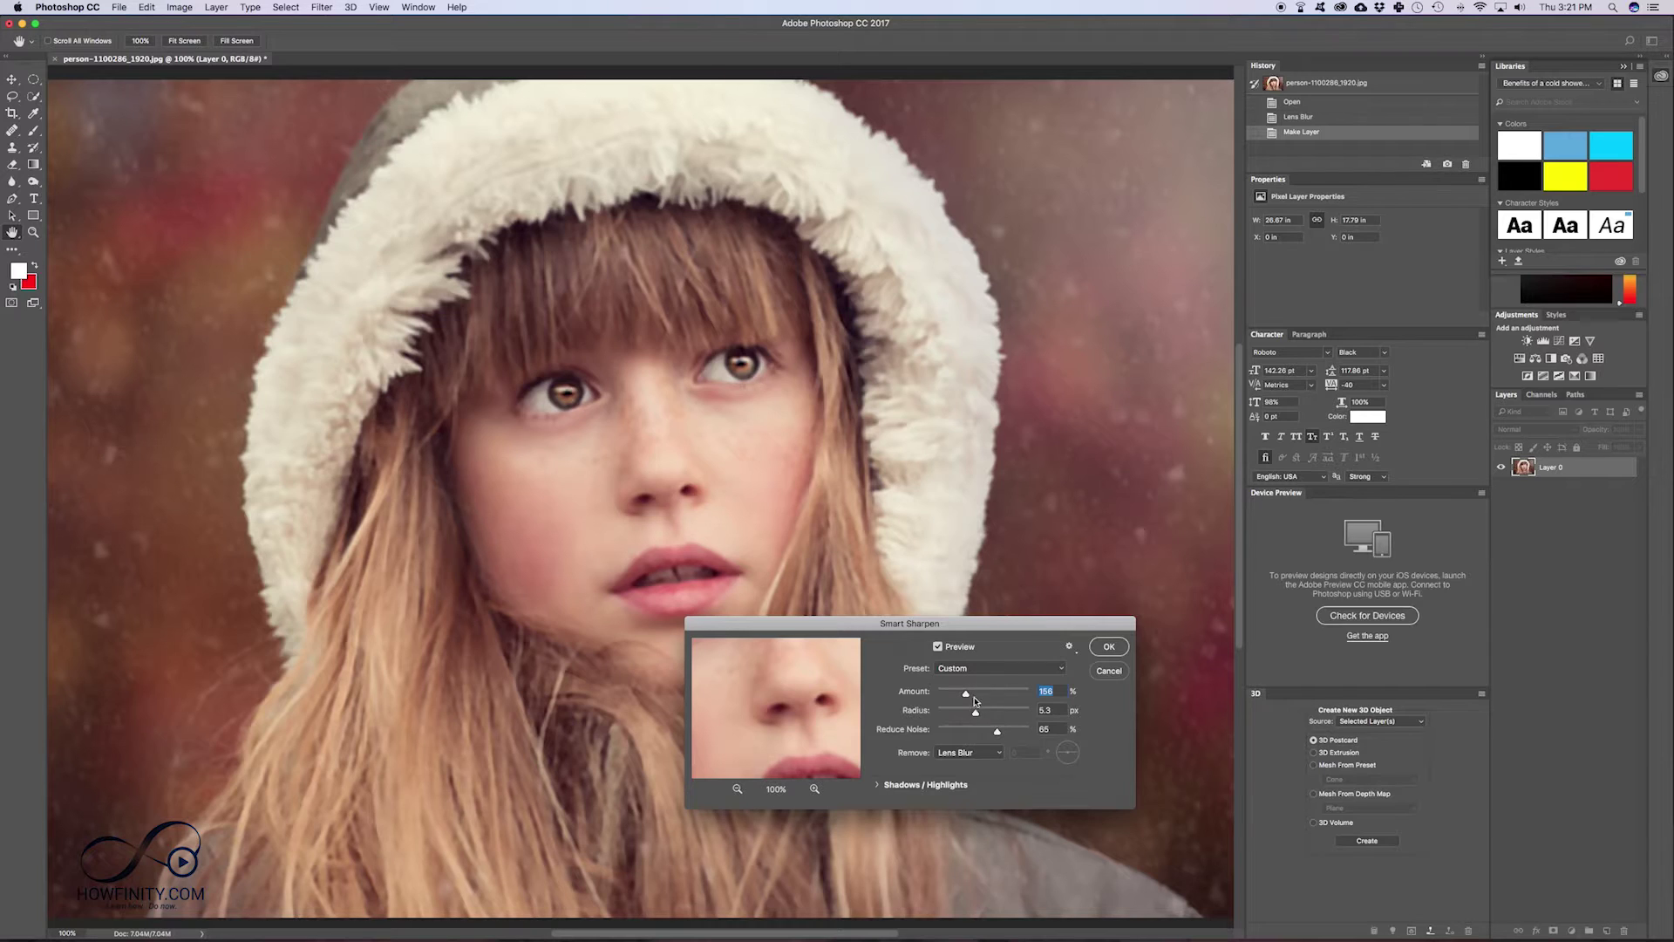
pyautogui.click(1011, 695)
pyautogui.moveTo(1012, 695); pyautogui.dragTo(1029, 691)
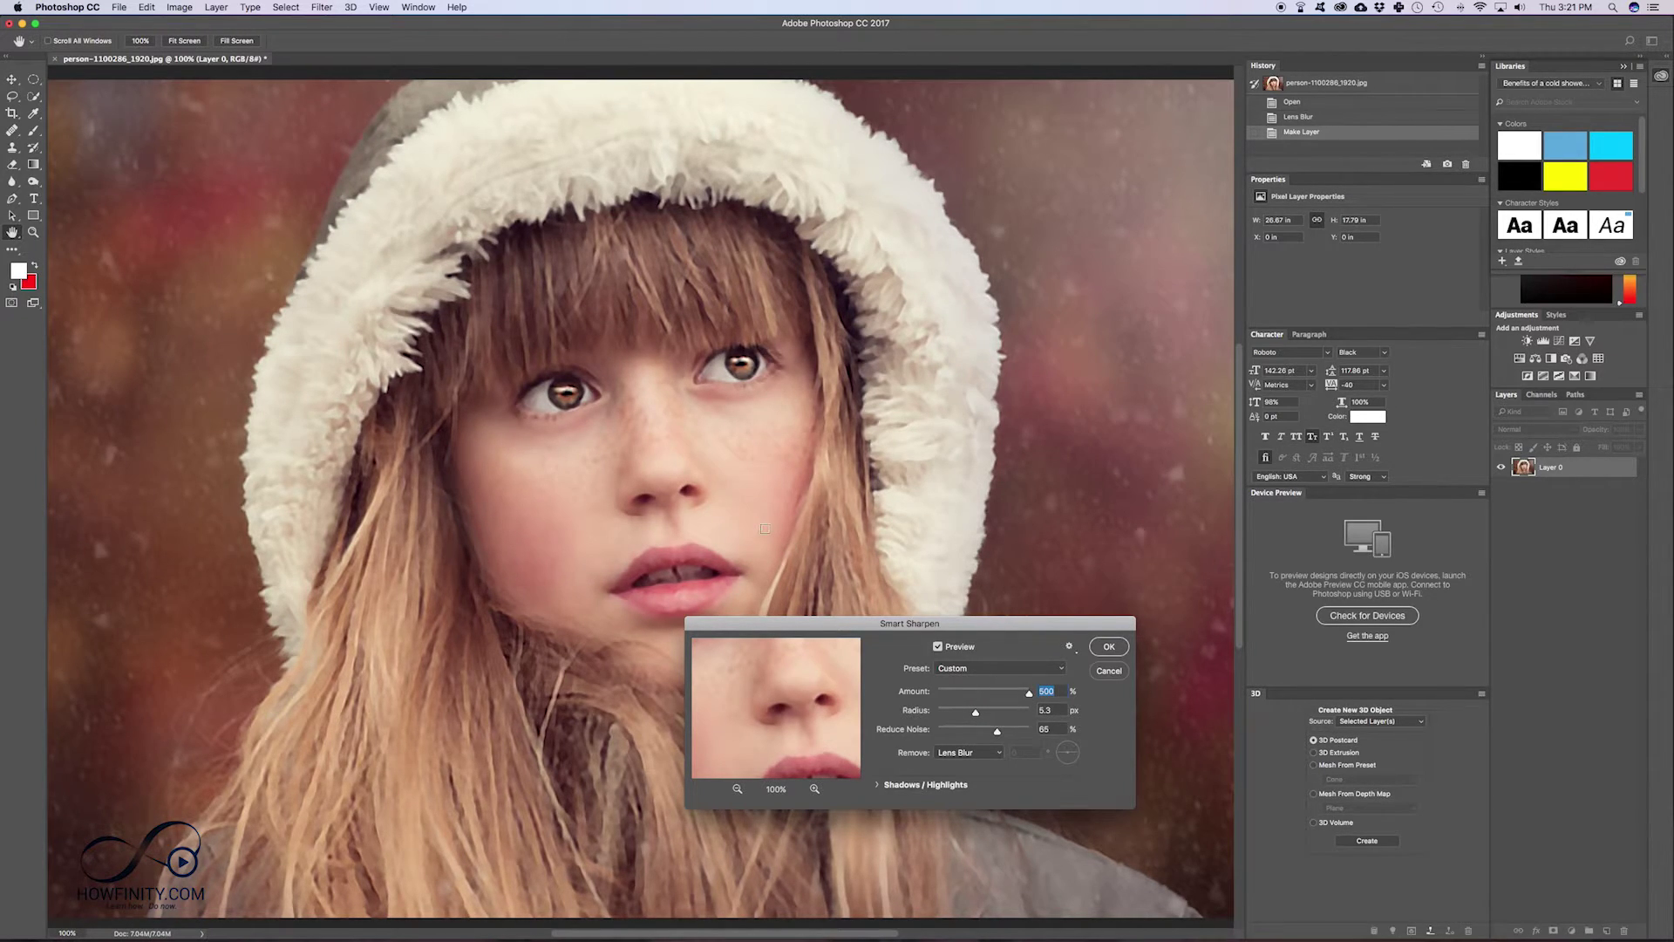
pyautogui.click(963, 693)
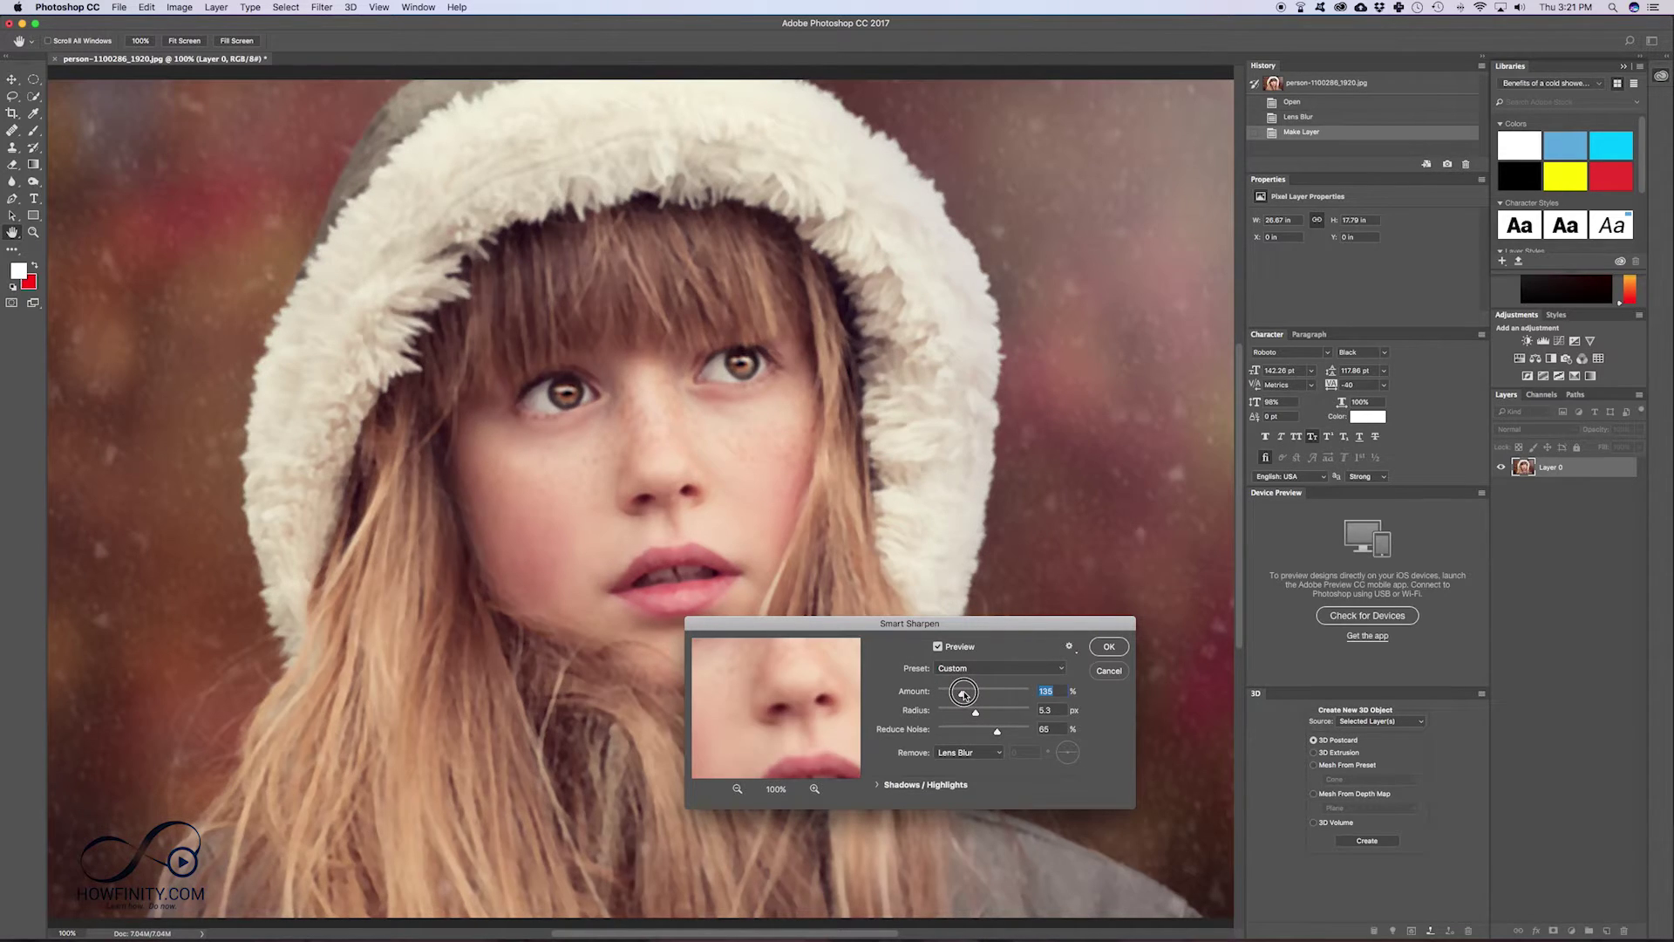
pyautogui.click(1108, 646)
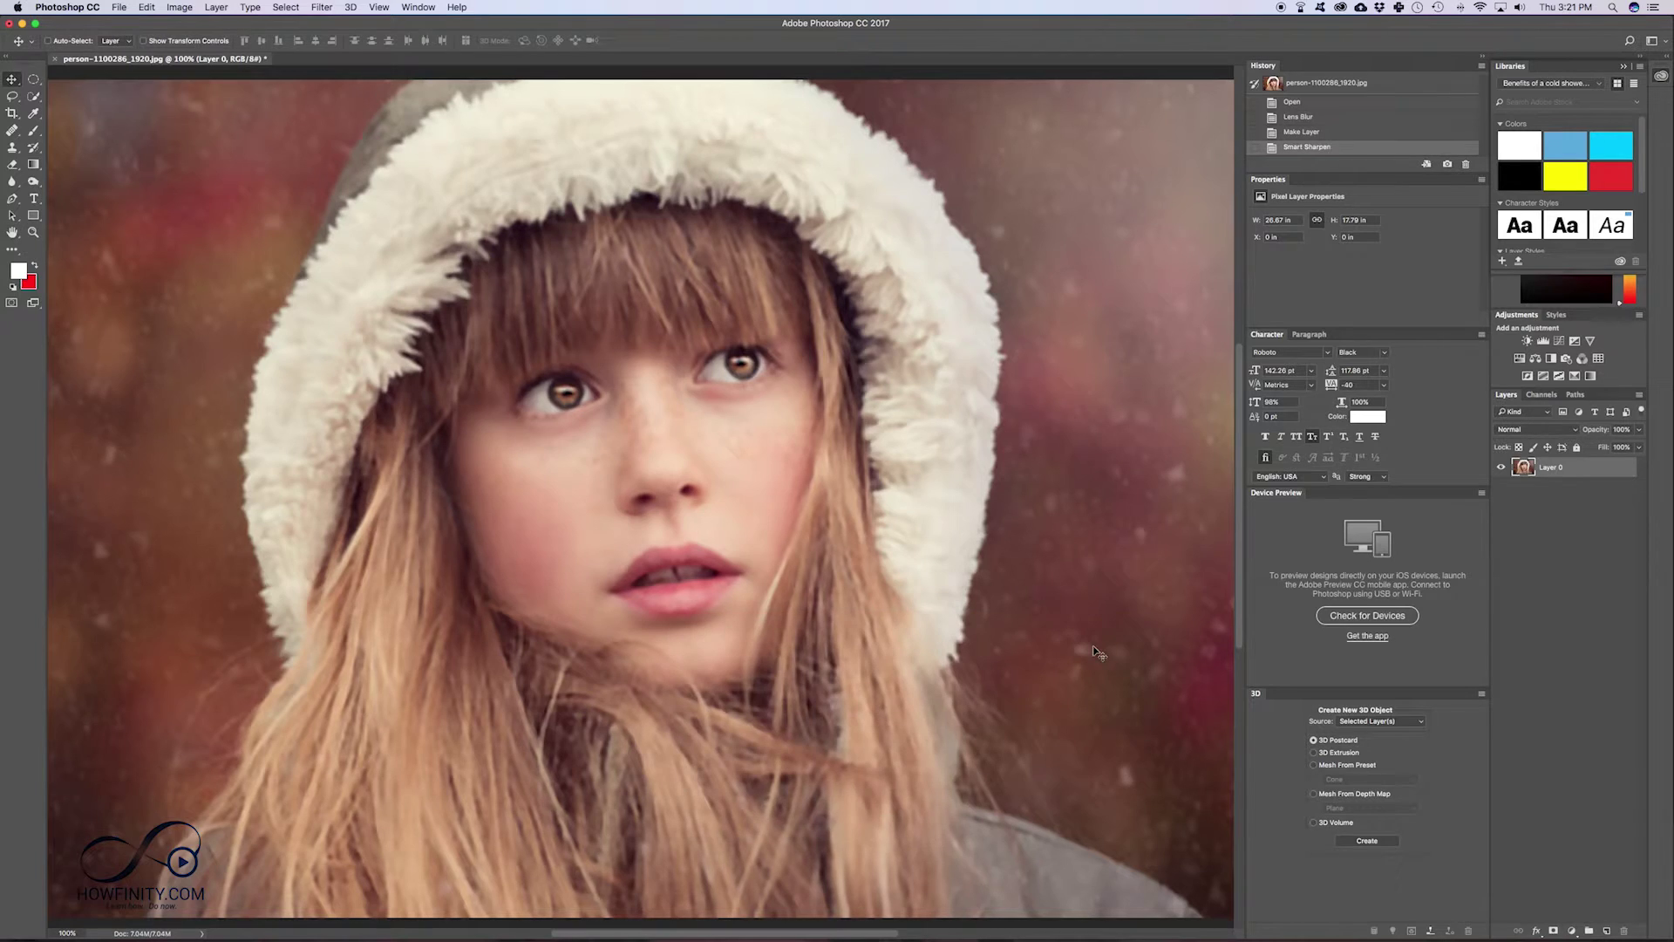
# Step: Duplicate Layer 0 as Layer 0 copy and bring up the Filter > Other menu
pyautogui.click(1581, 528)
pyautogui.click(1577, 471)
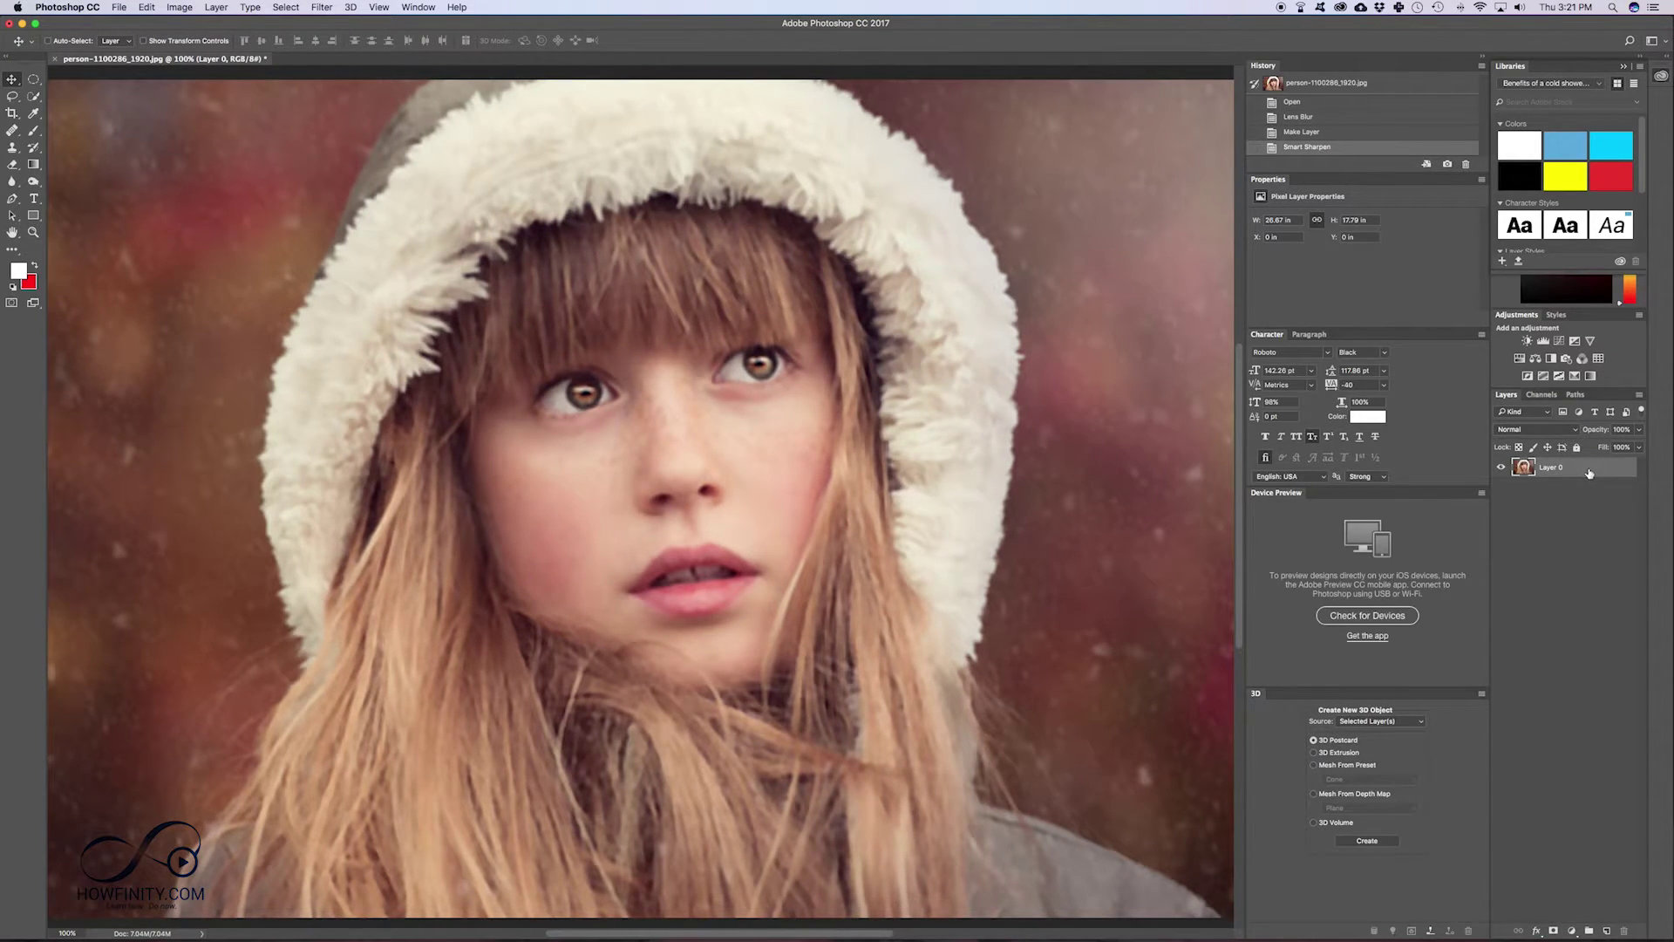
pyautogui.rightClick(1592, 471)
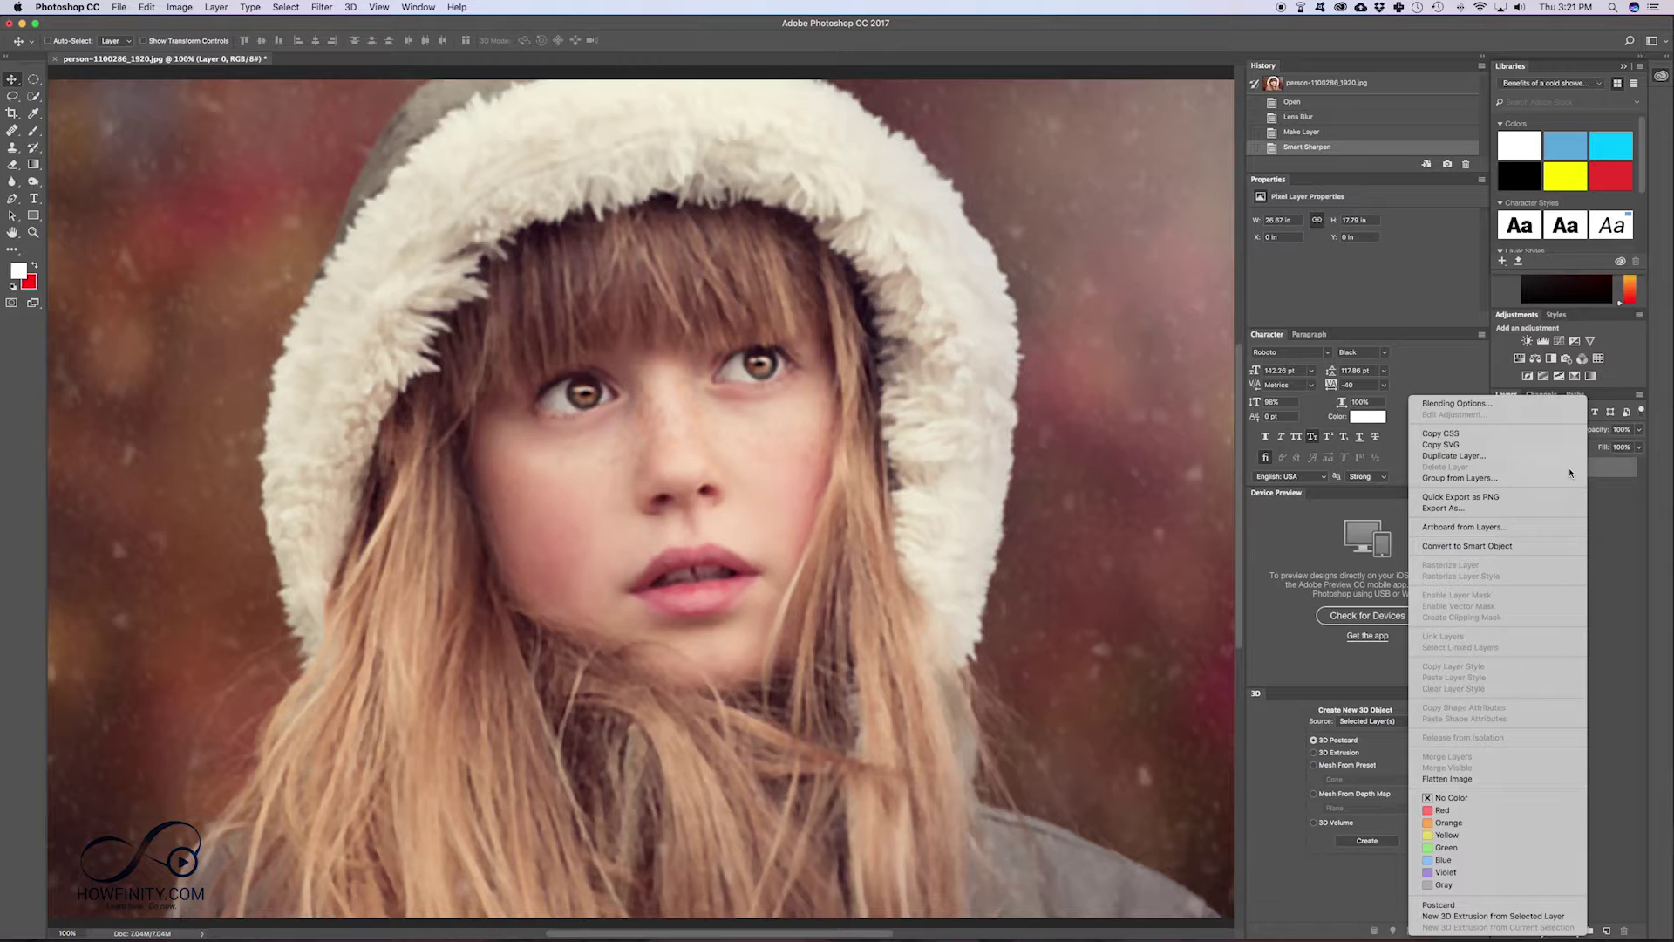
pyautogui.click(1568, 456)
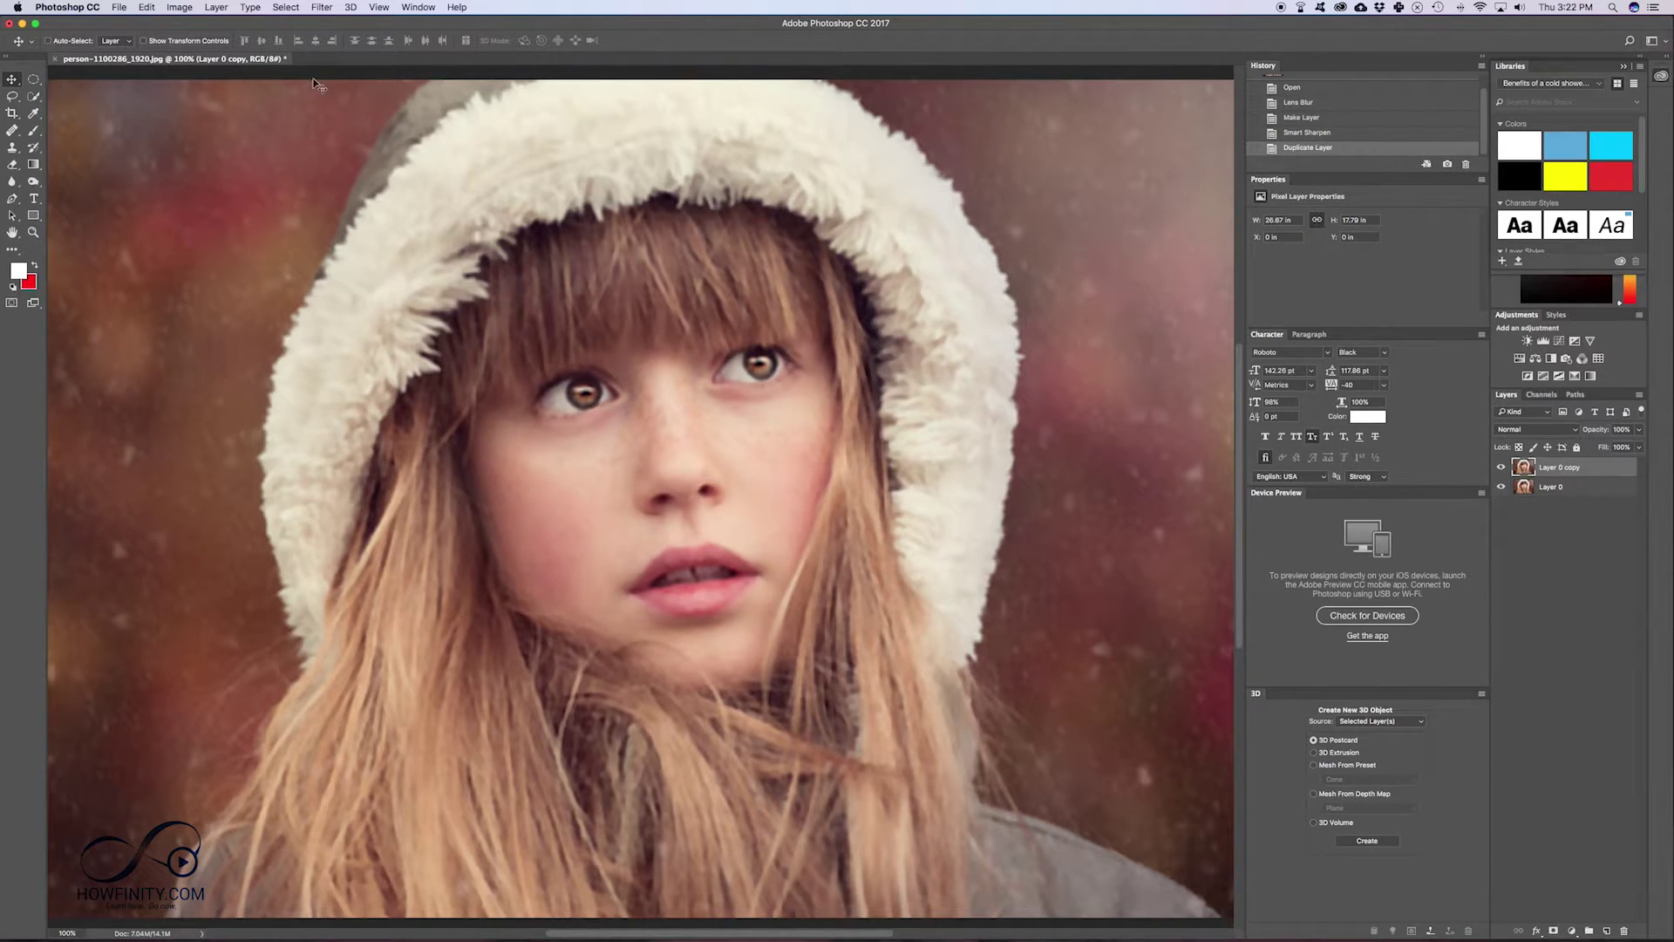
pyautogui.click(319, 7)
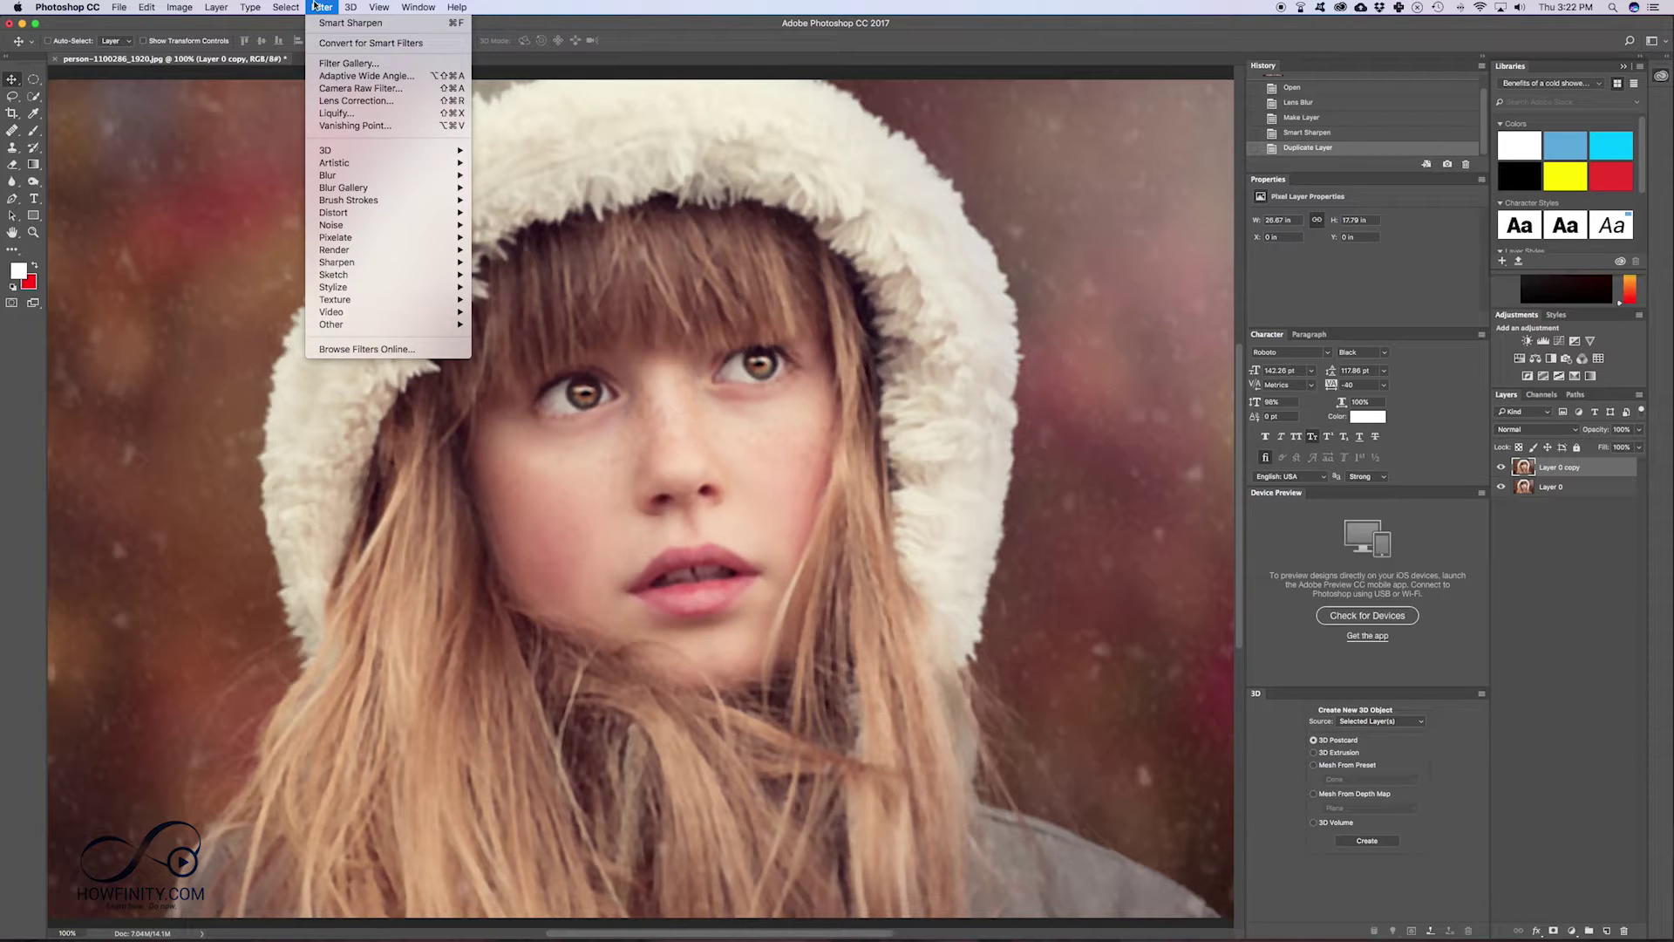
pyautogui.moveTo(367, 329)
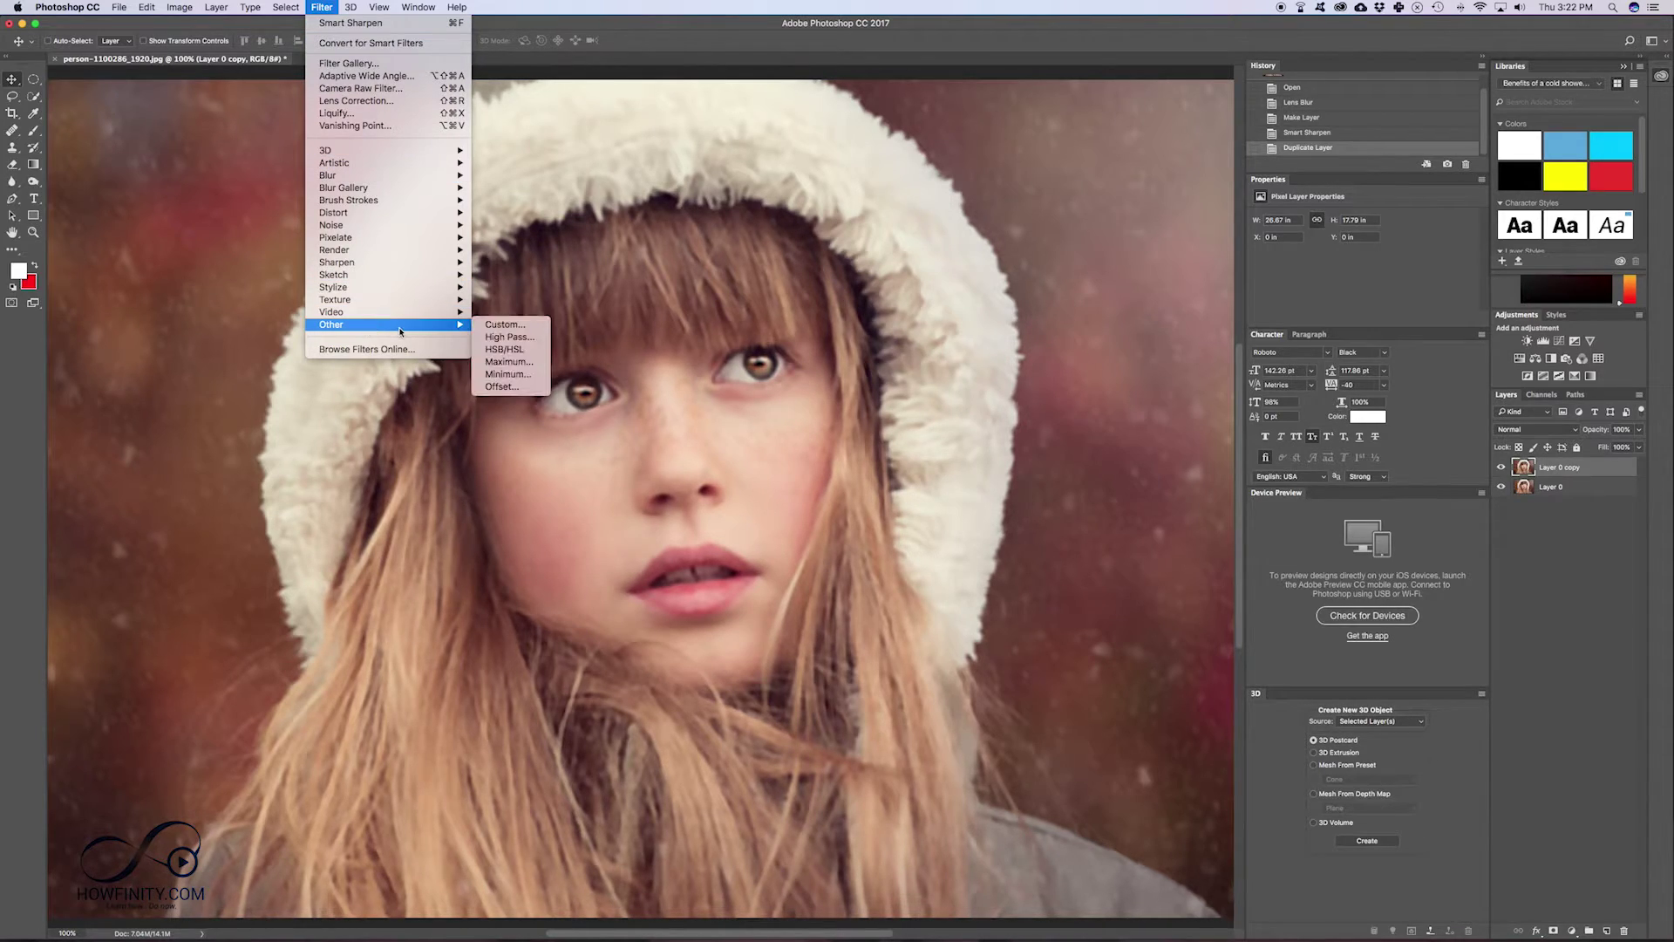
# Step: Apply a High Pass filter with a 2.0-pixel radius to Layer 0 copy
pyautogui.click(514, 337)
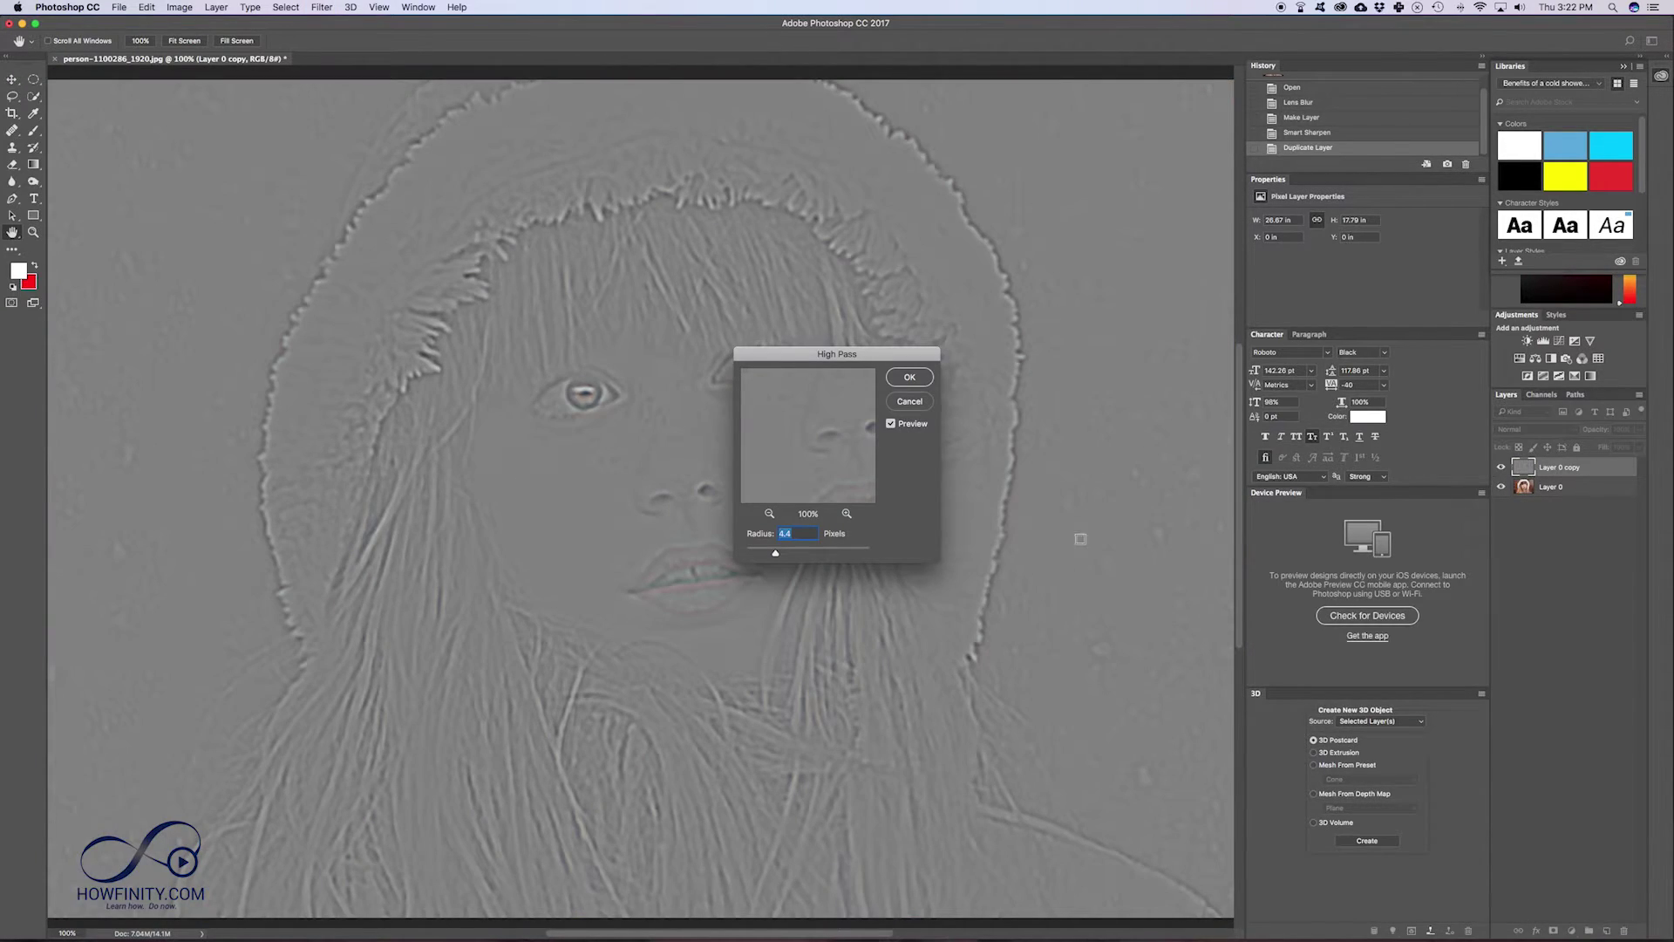
pyautogui.moveTo(779, 558); pyautogui.dragTo(743, 559)
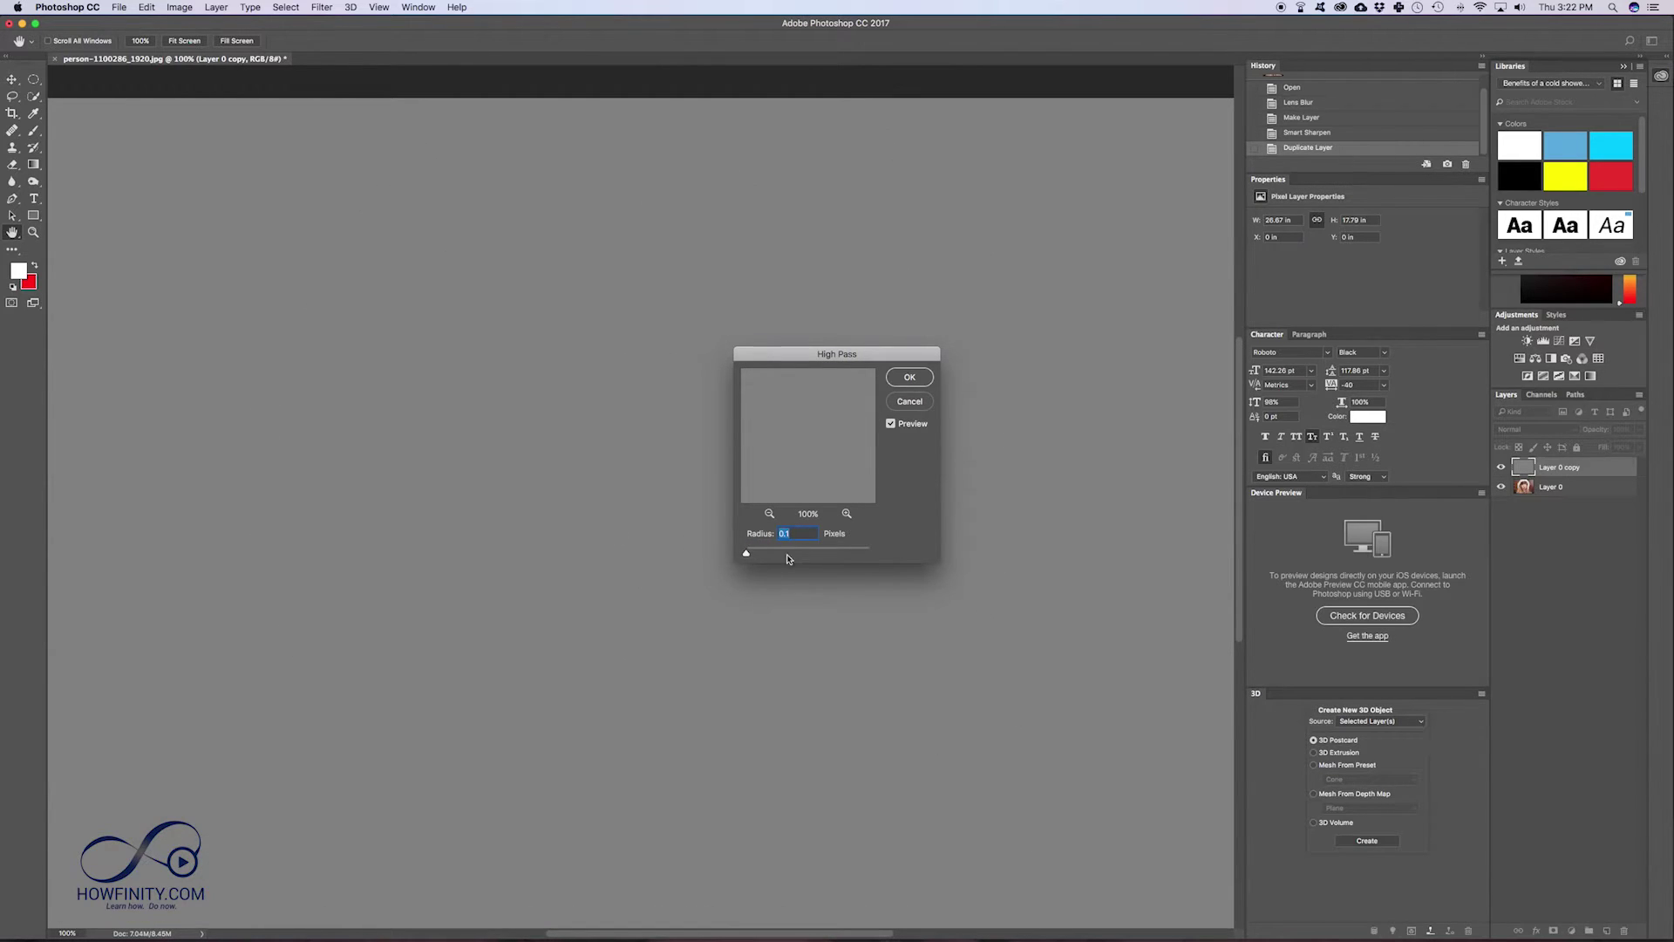
pyautogui.click(794, 555)
pyautogui.click(755, 553)
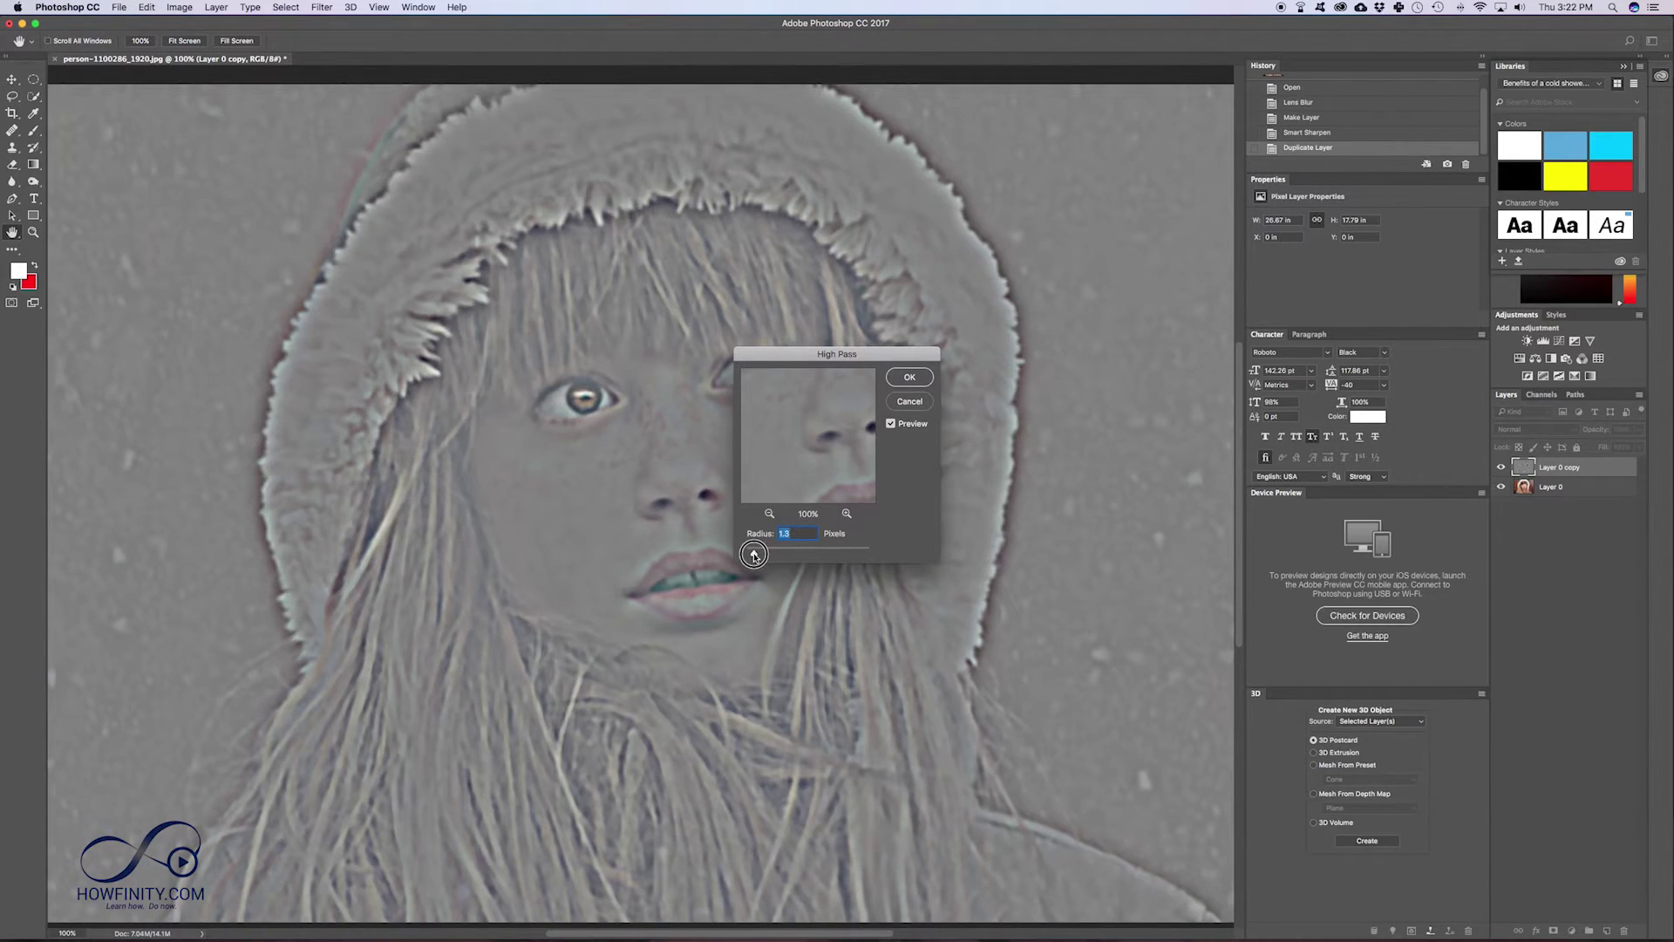
pyautogui.moveTo(756, 553); pyautogui.dragTo(759, 553)
pyautogui.click(903, 377)
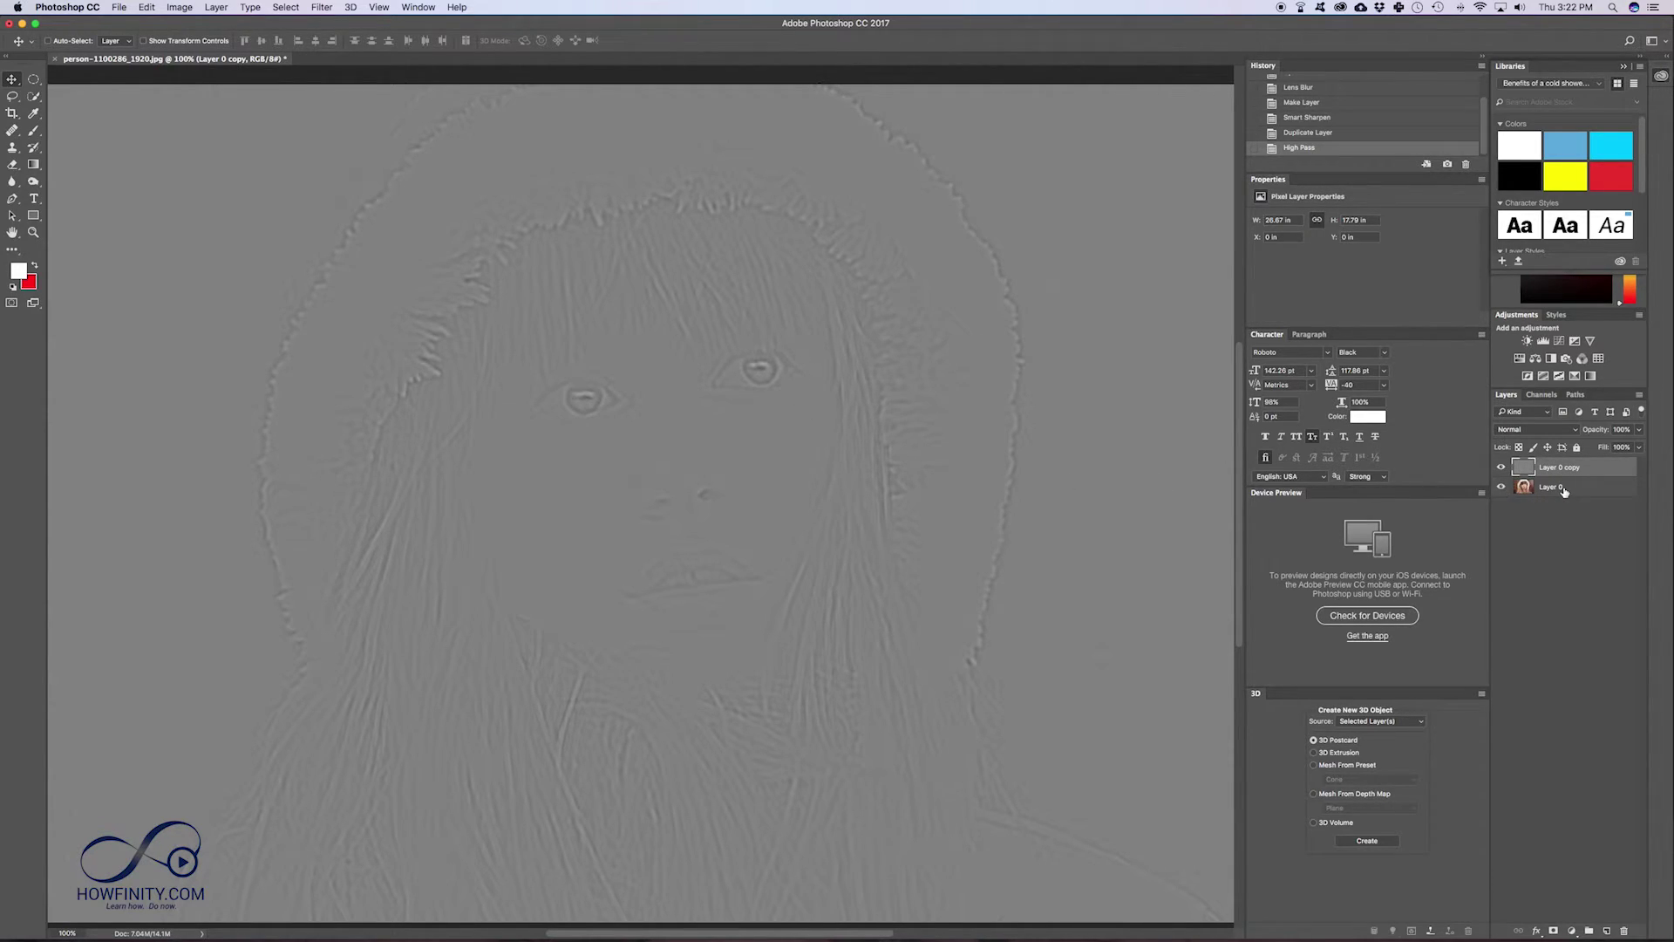
# Step: Try Overlay and Soft Light, then set Layer 0 copy to Hard Light and compare
pyautogui.click(1551, 430)
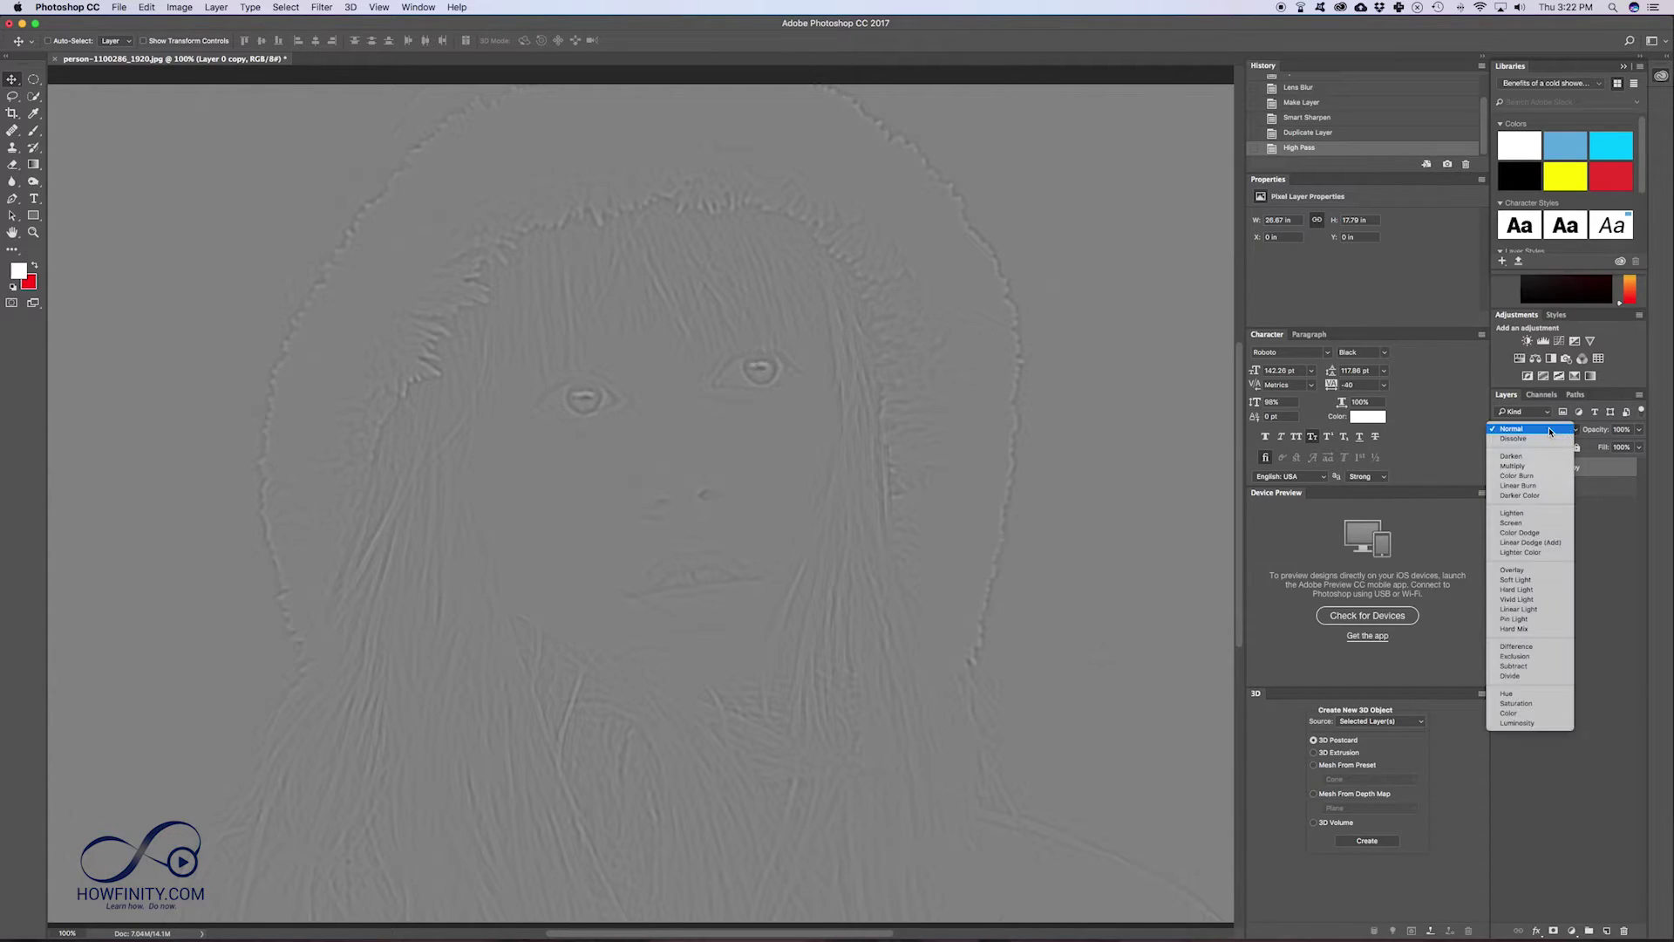
pyautogui.click(1576, 432)
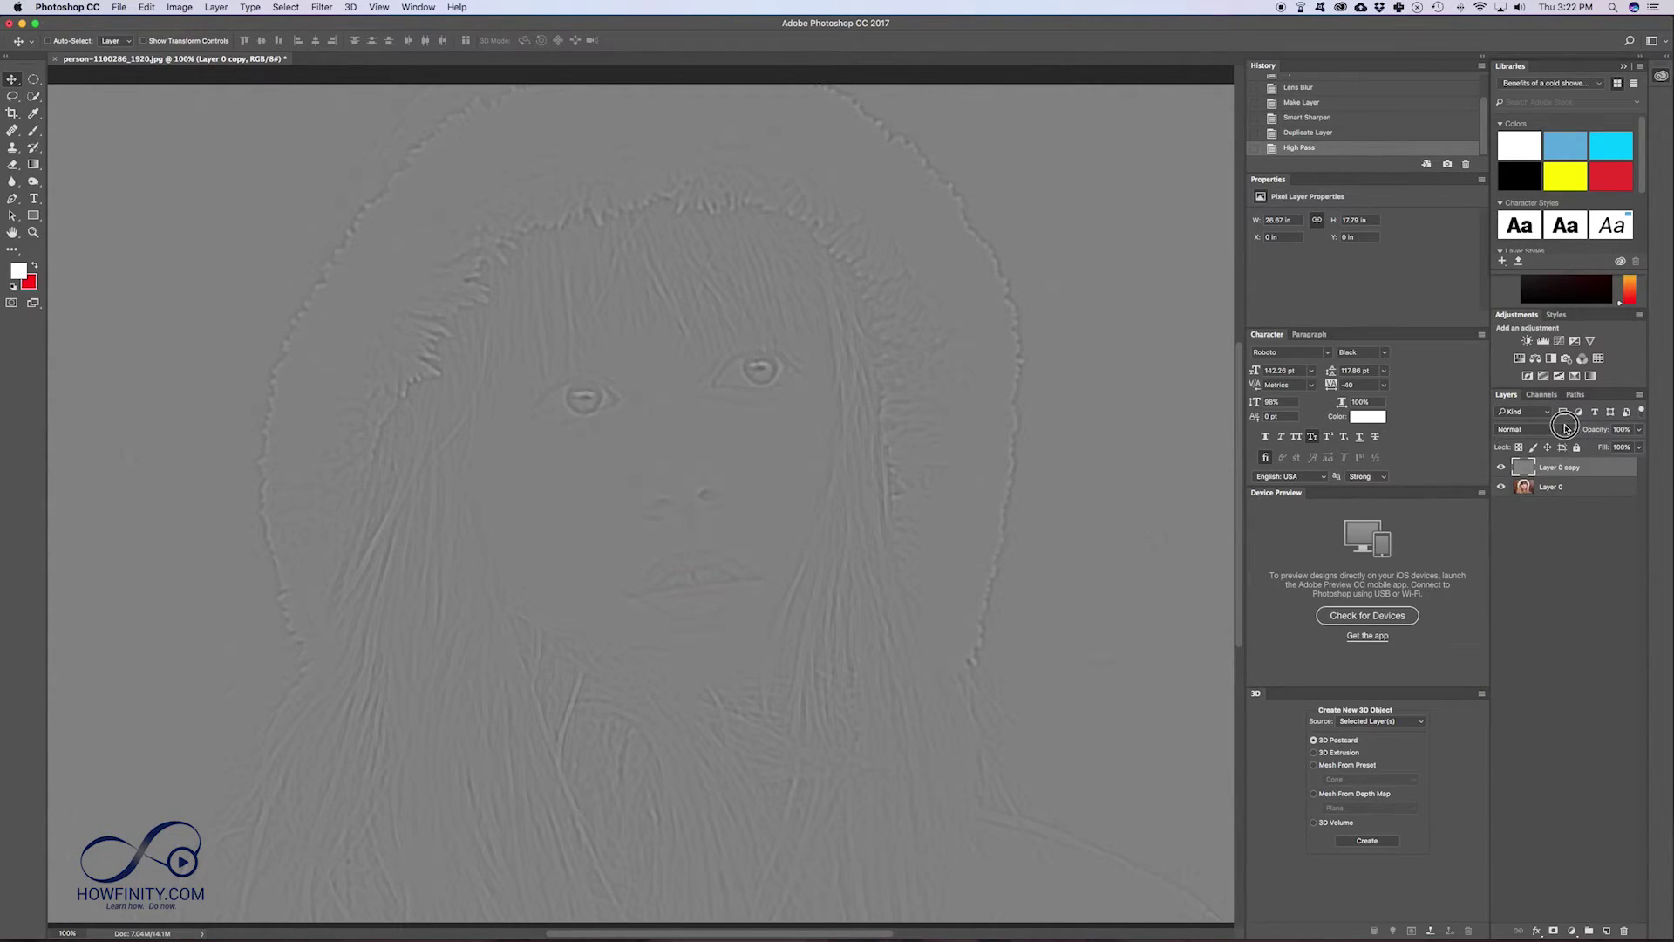
pyautogui.click(1567, 430)
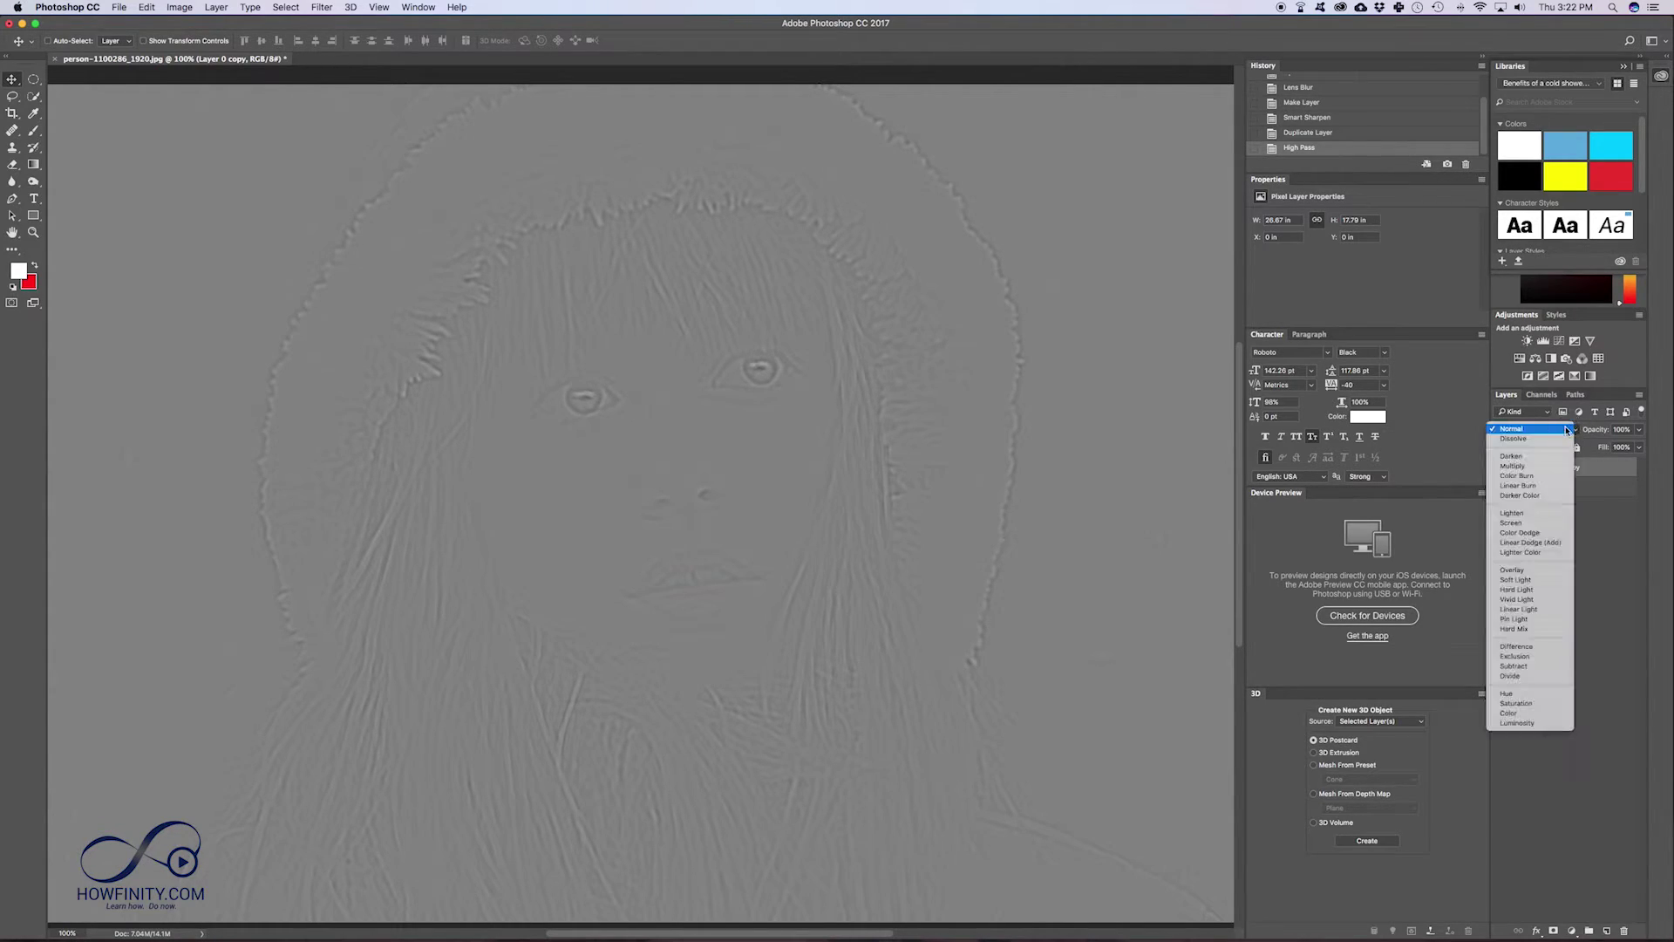
pyautogui.click(1532, 572)
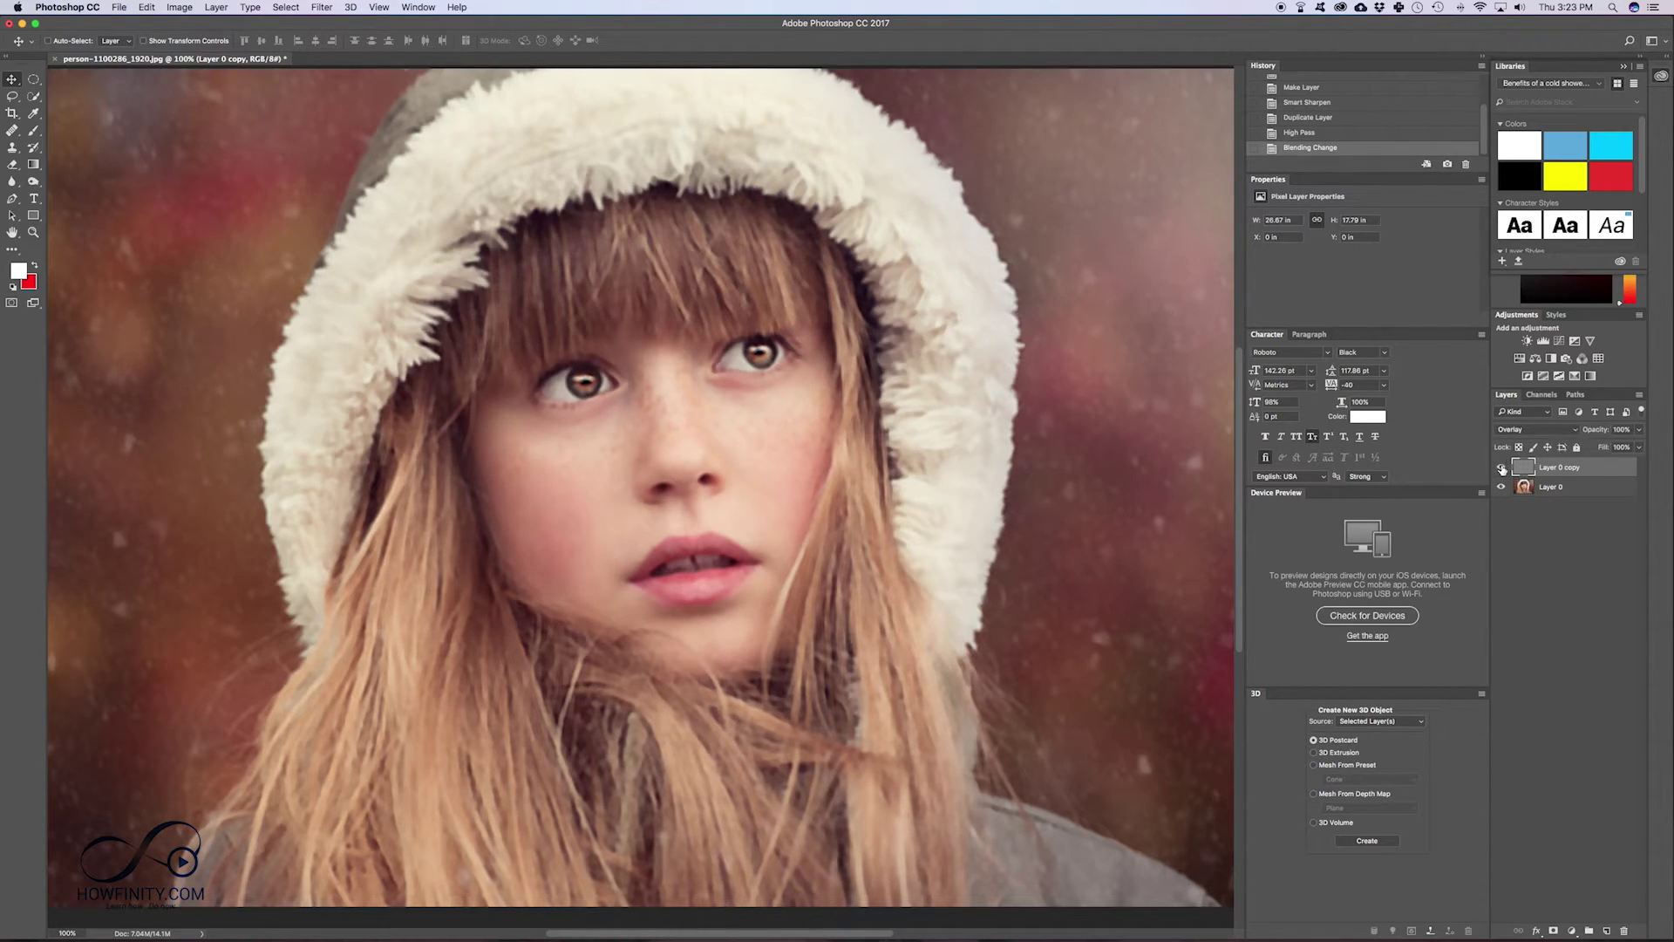
pyautogui.click(1524, 431)
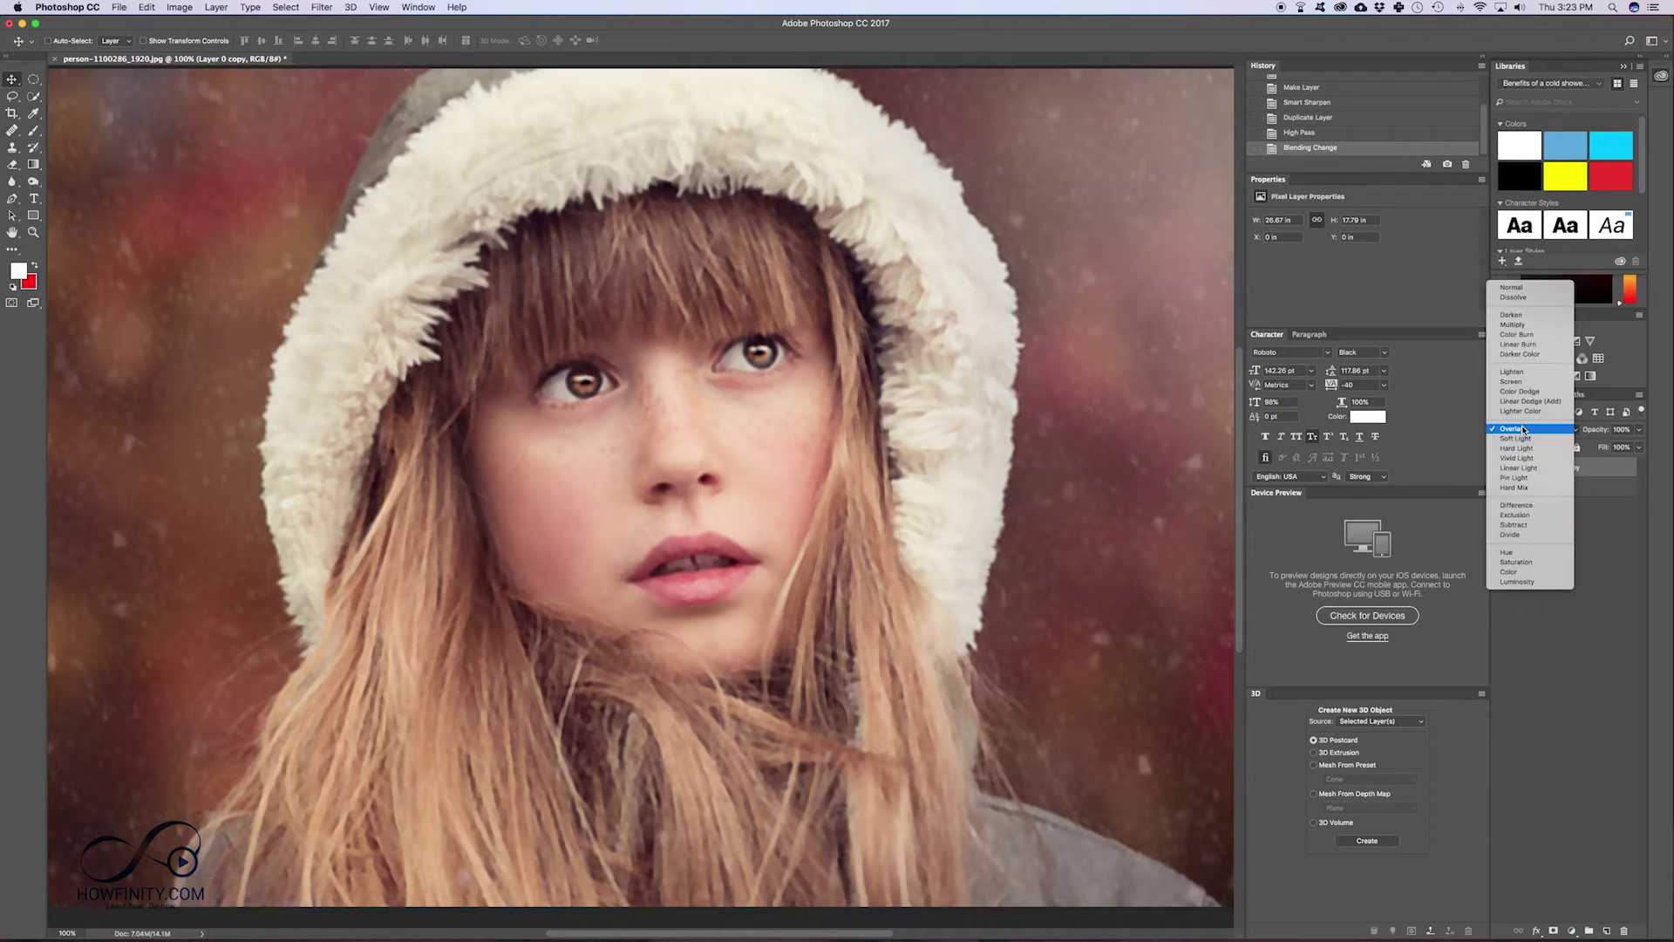
pyautogui.click(1521, 442)
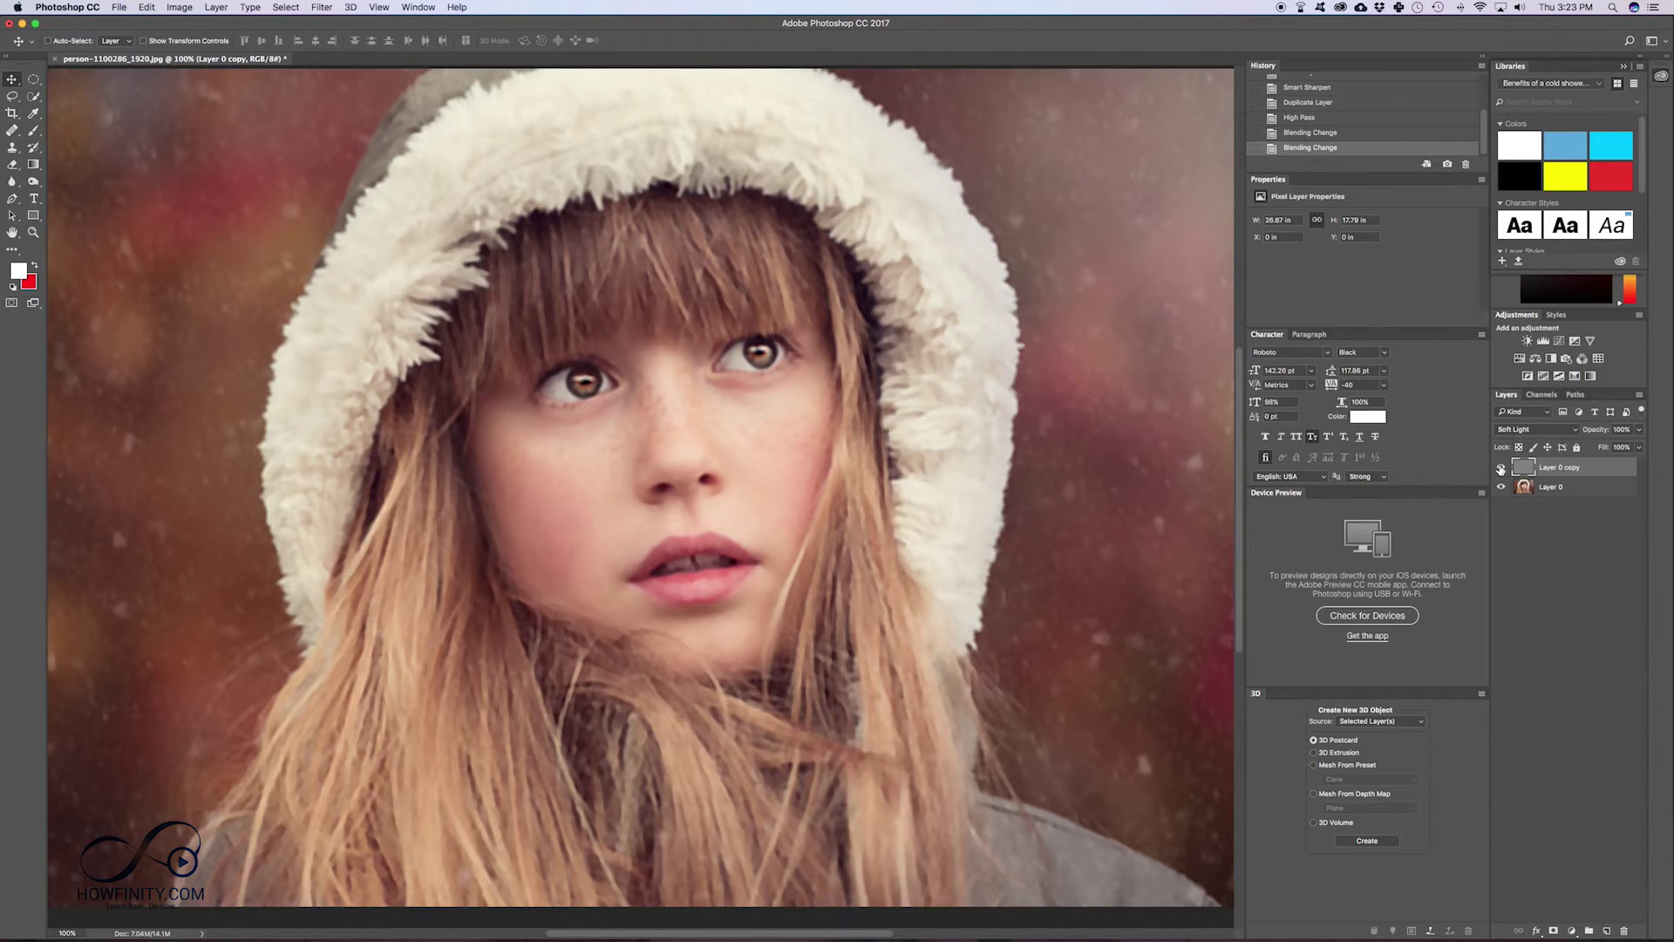
pyautogui.click(1514, 434)
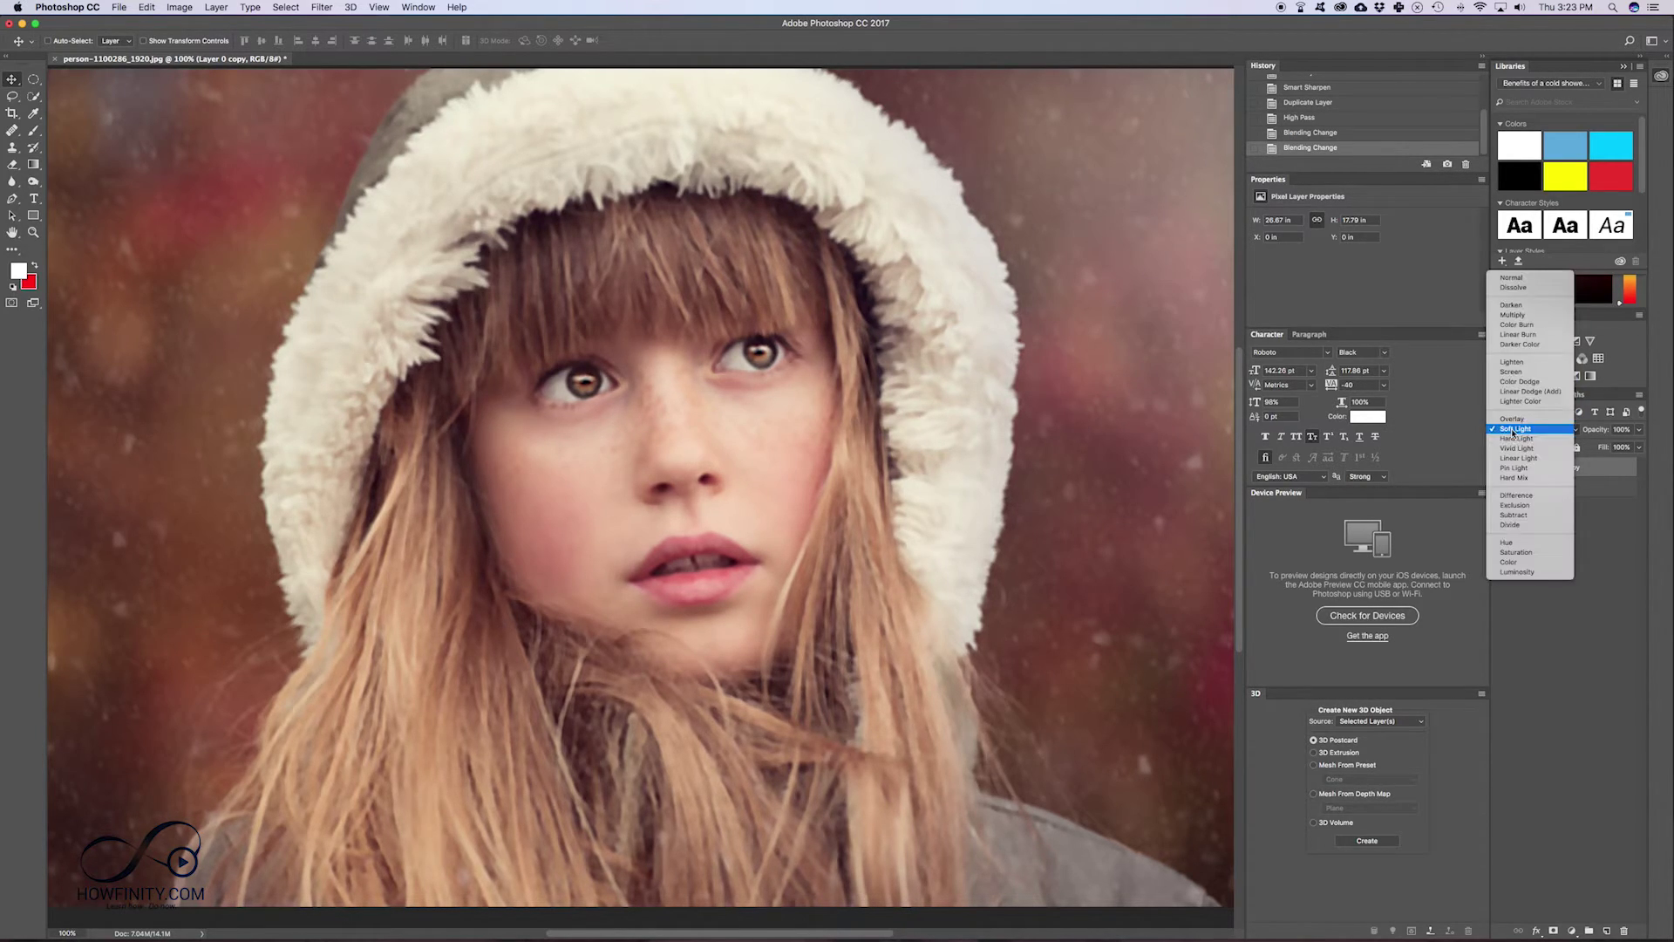
pyautogui.click(1519, 445)
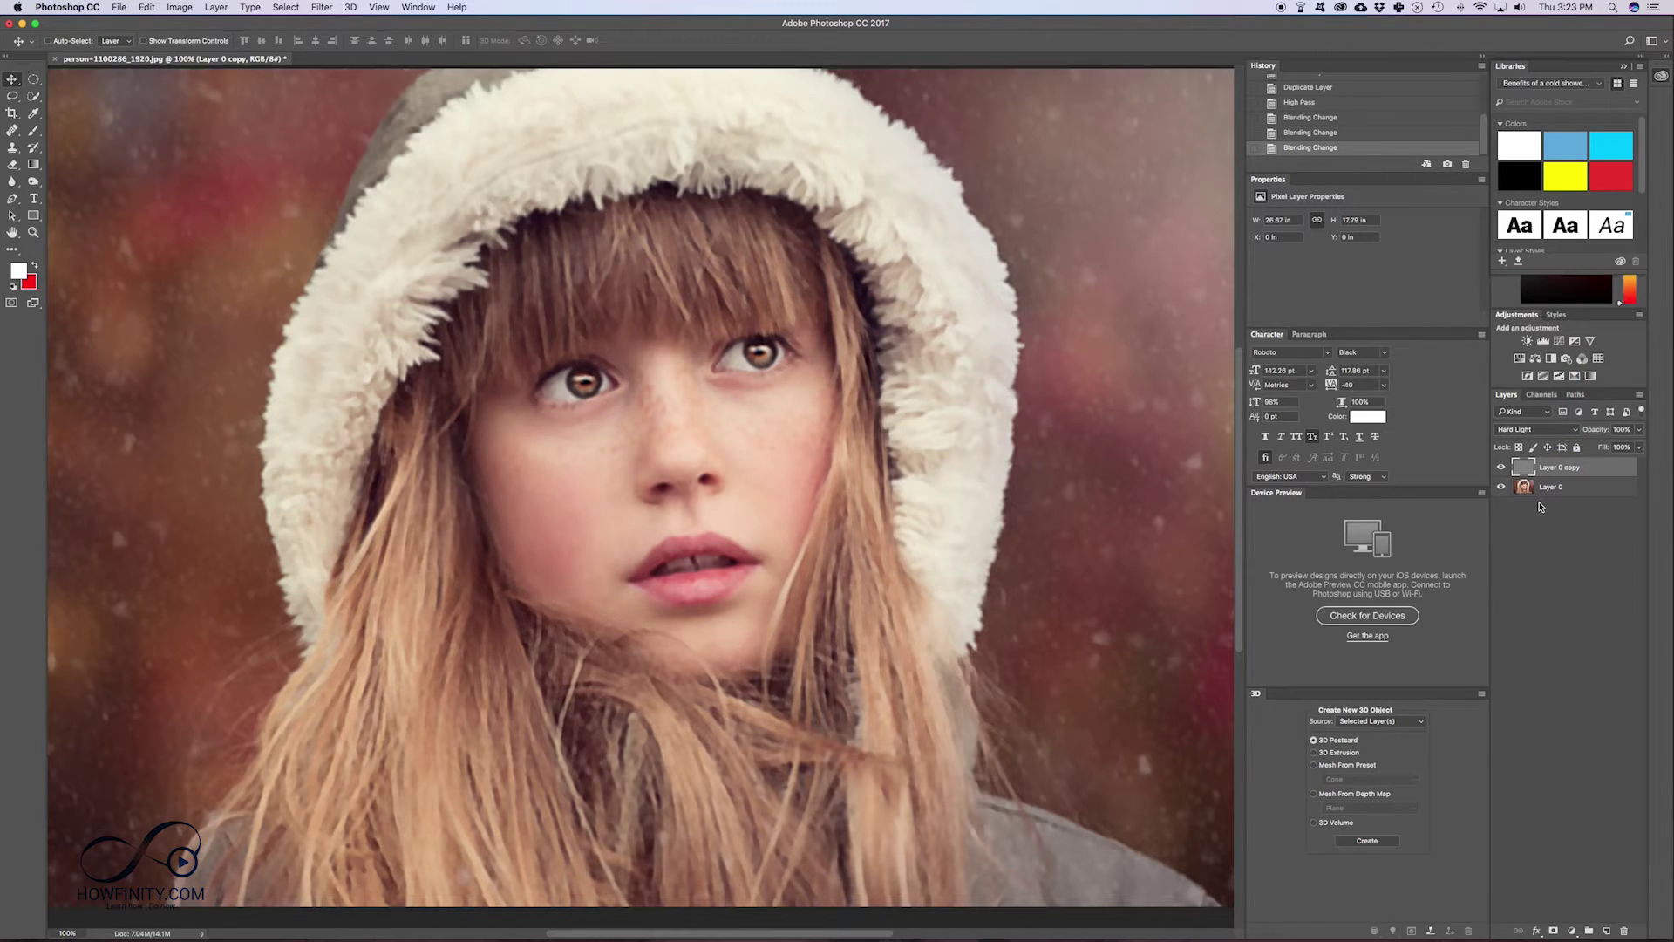
pyautogui.click(1503, 470)
# Step: Keep the high-pass layer at 100% opacity, then select Layer 0
pyautogui.click(1639, 429)
pyautogui.moveTo(1640, 445); pyautogui.dragTo(1586, 449)
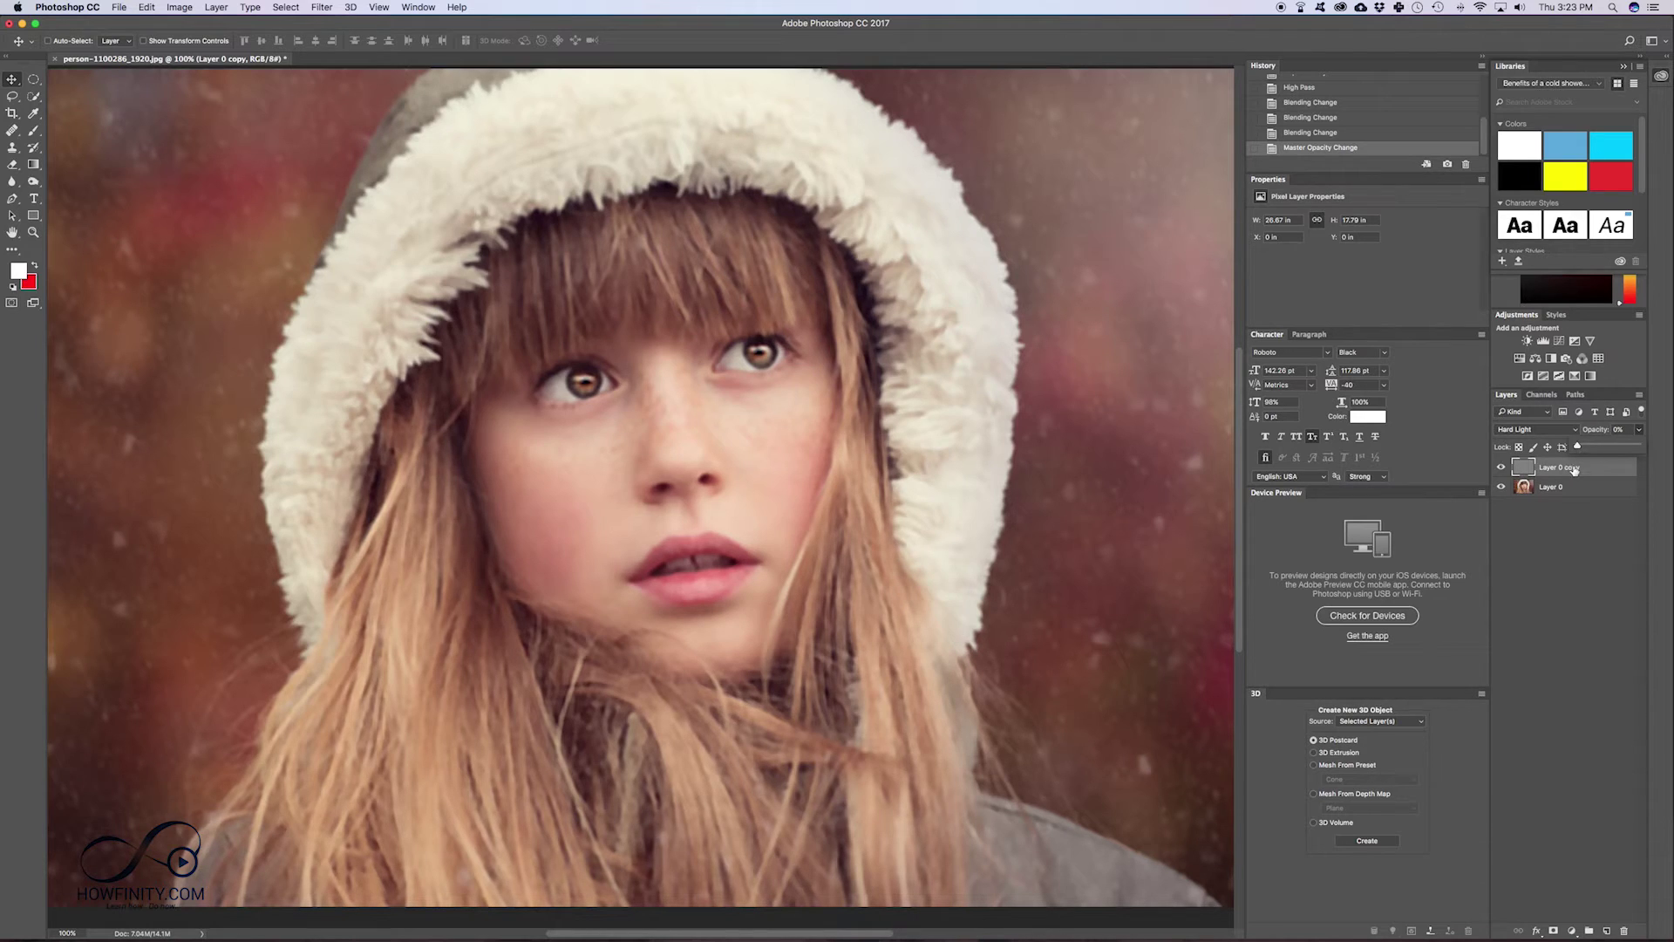
pyautogui.moveTo(1588, 446); pyautogui.dragTo(1651, 445)
pyautogui.click(1572, 514)
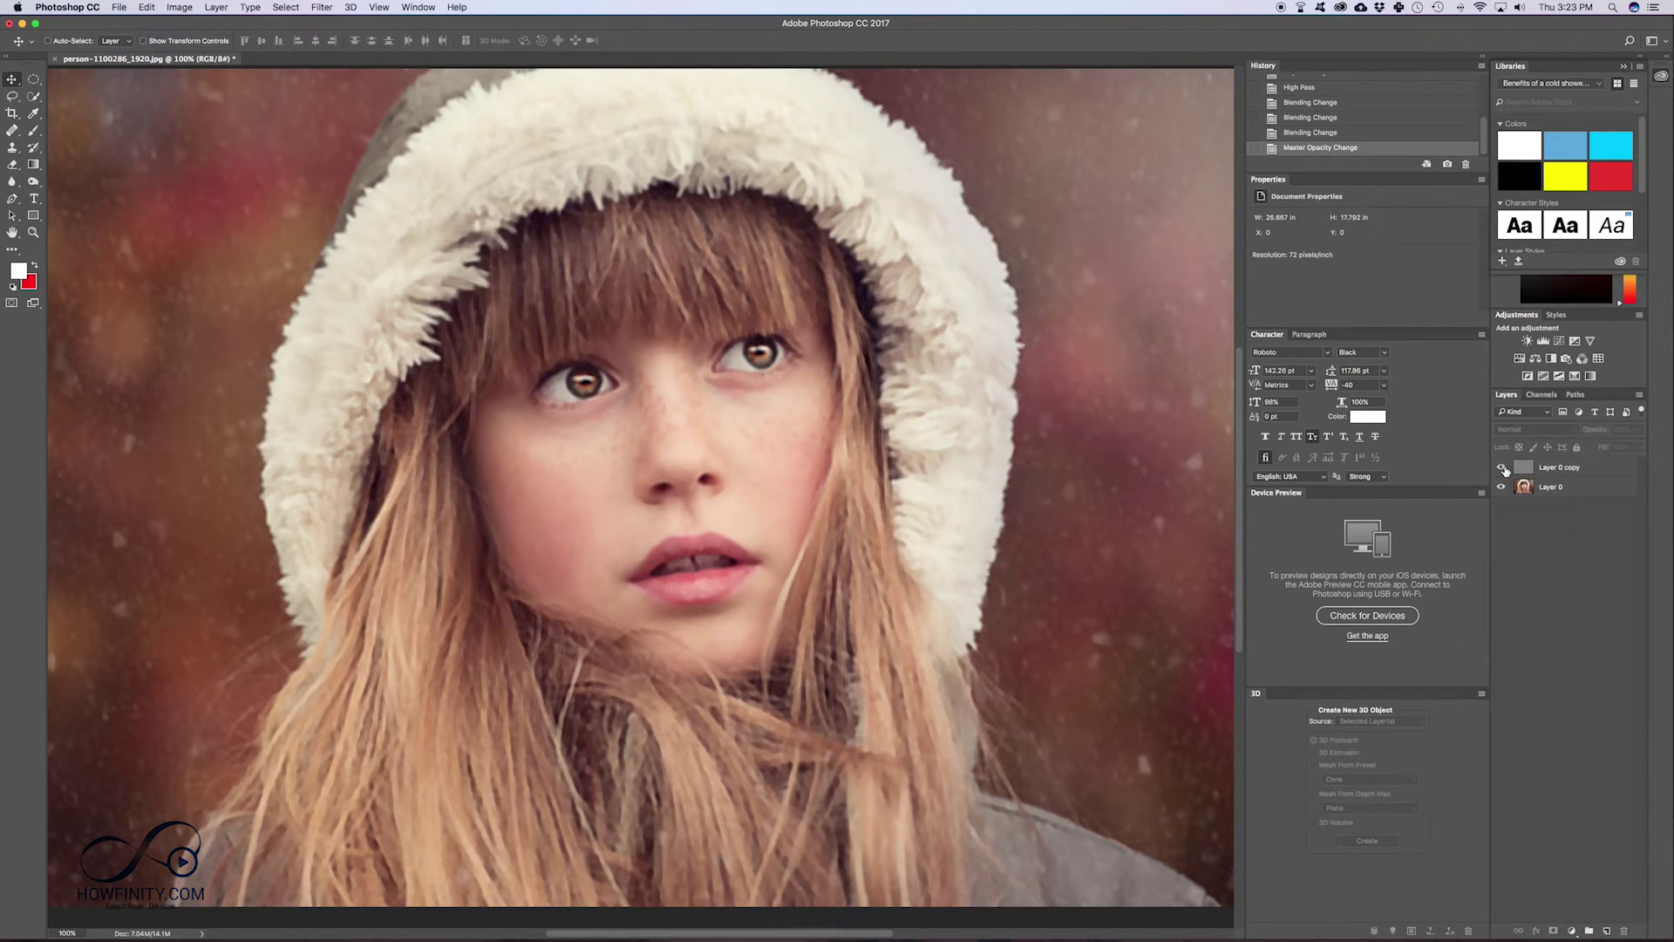
pyautogui.click(1581, 490)
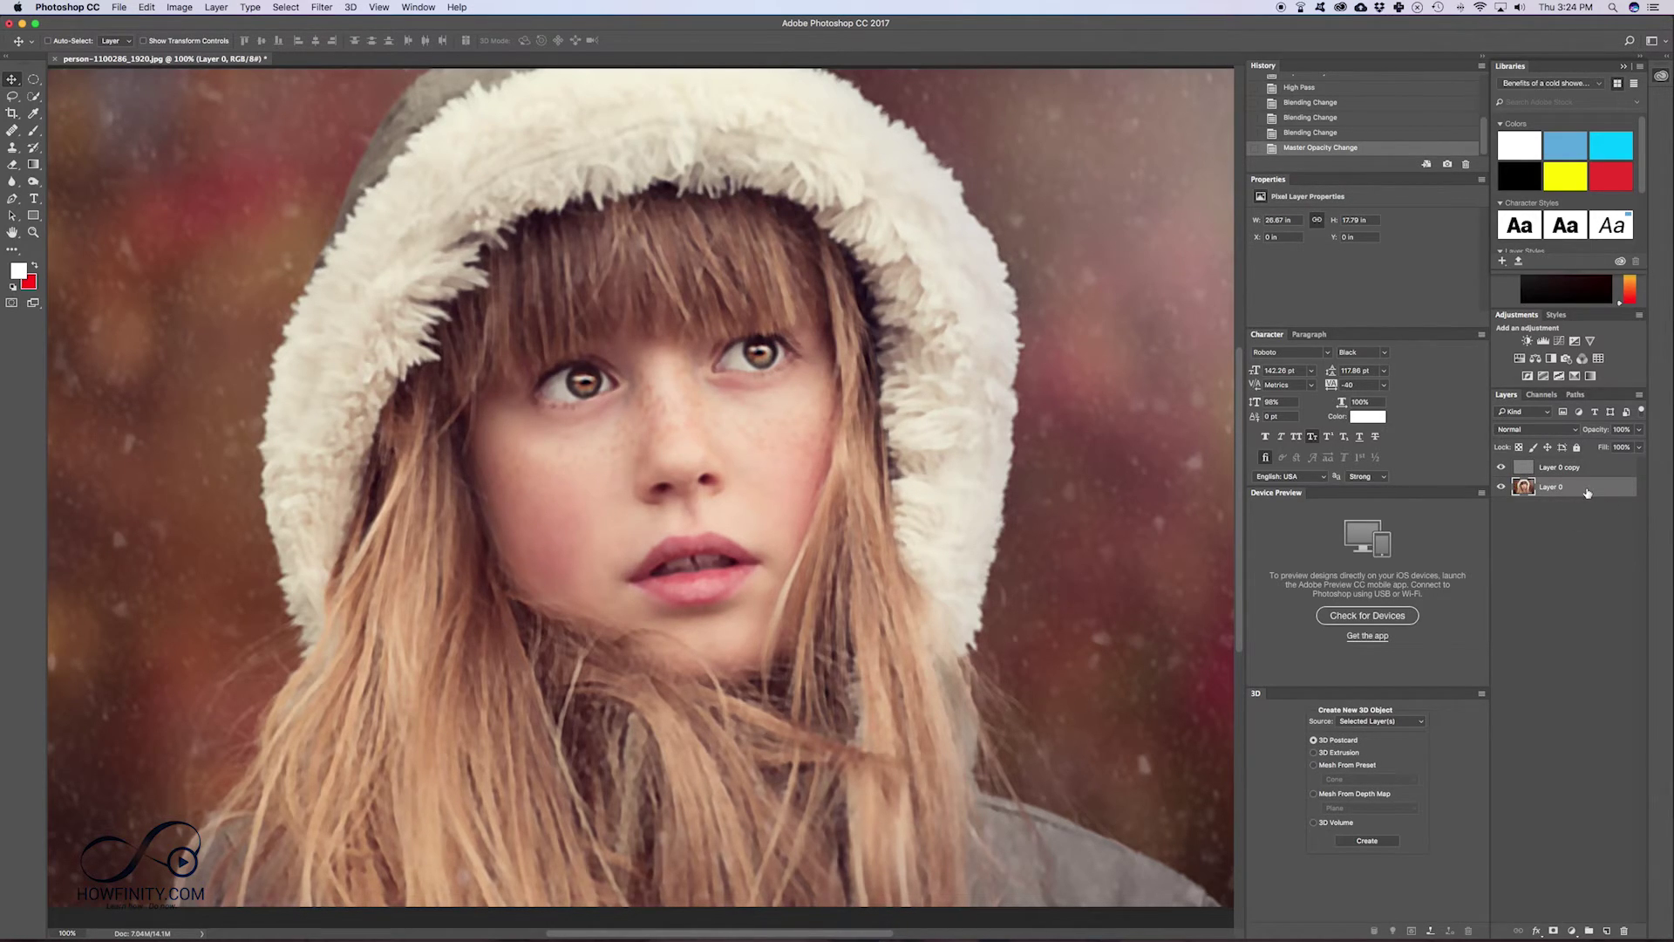
# Step: Open Smart Sharpen on Layer 0 with Reduce Noise at 30%, comparing the preview
pyautogui.click(316, 6)
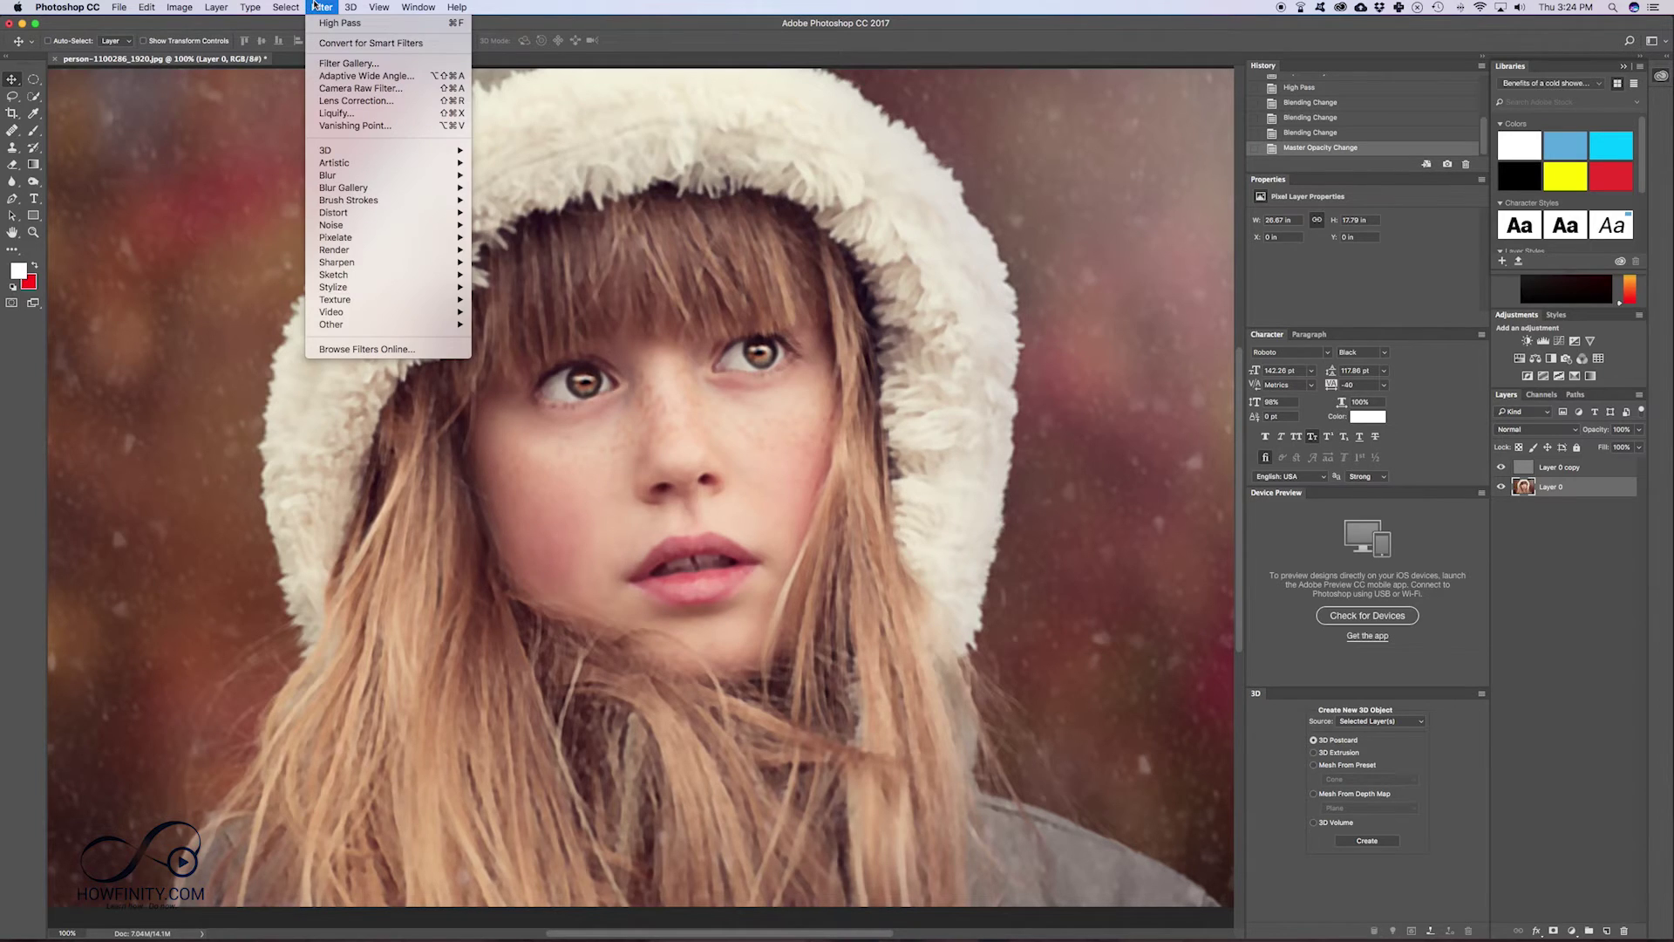
pyautogui.moveTo(384, 236)
pyautogui.click(514, 312)
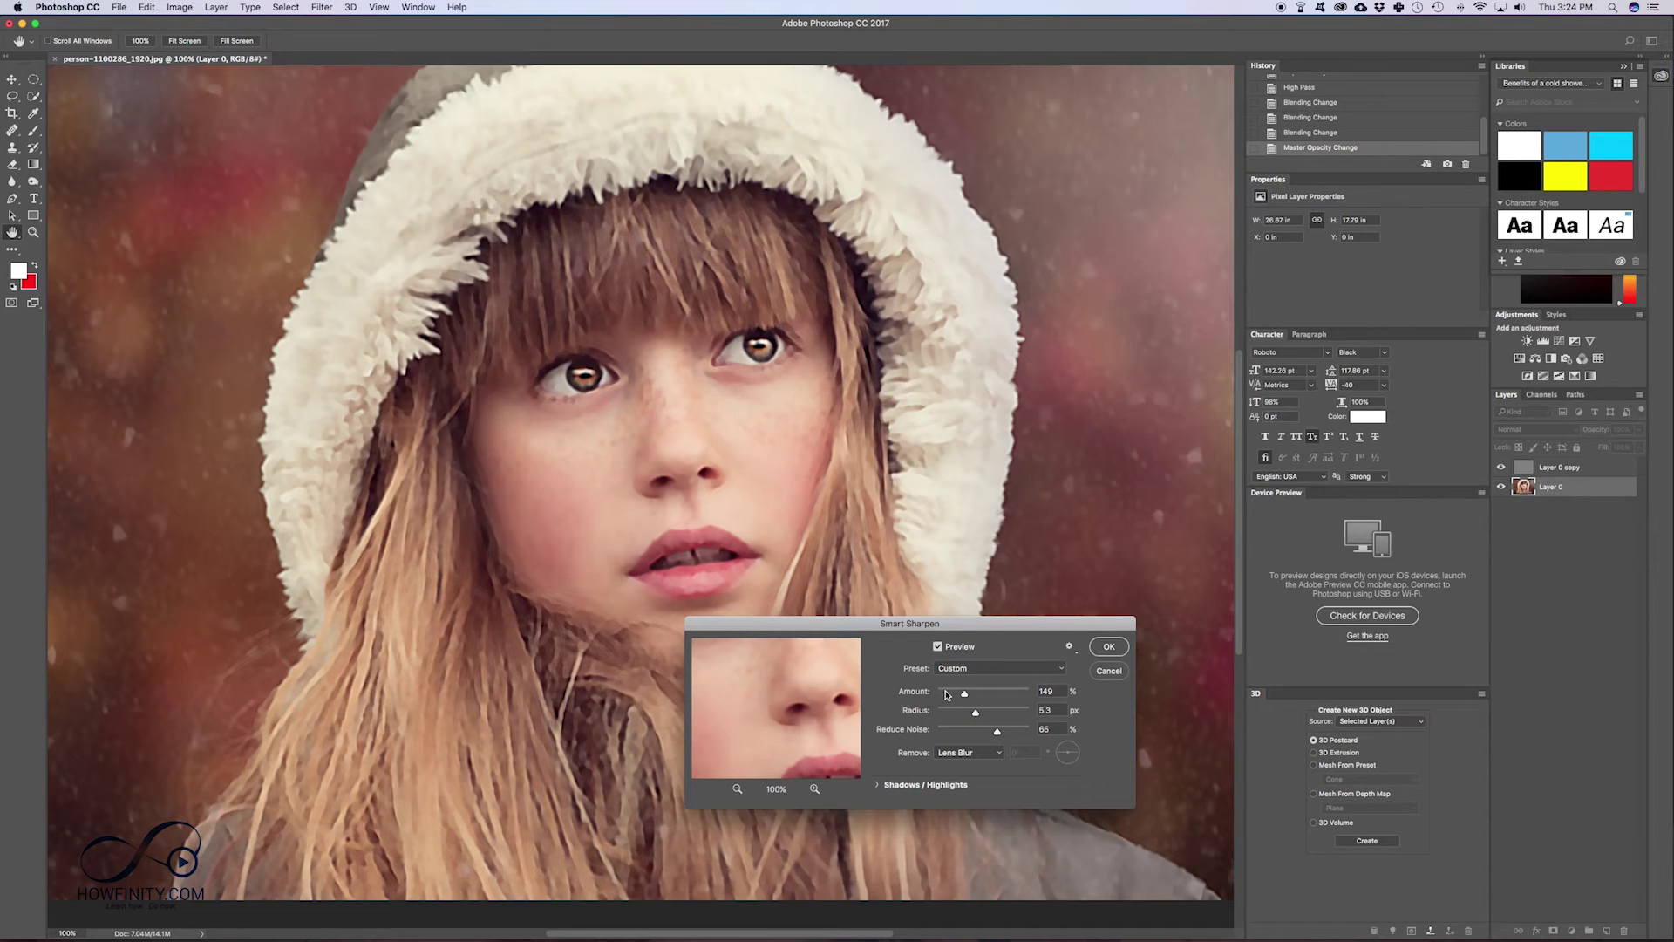
pyautogui.click(965, 731)
pyautogui.click(952, 710)
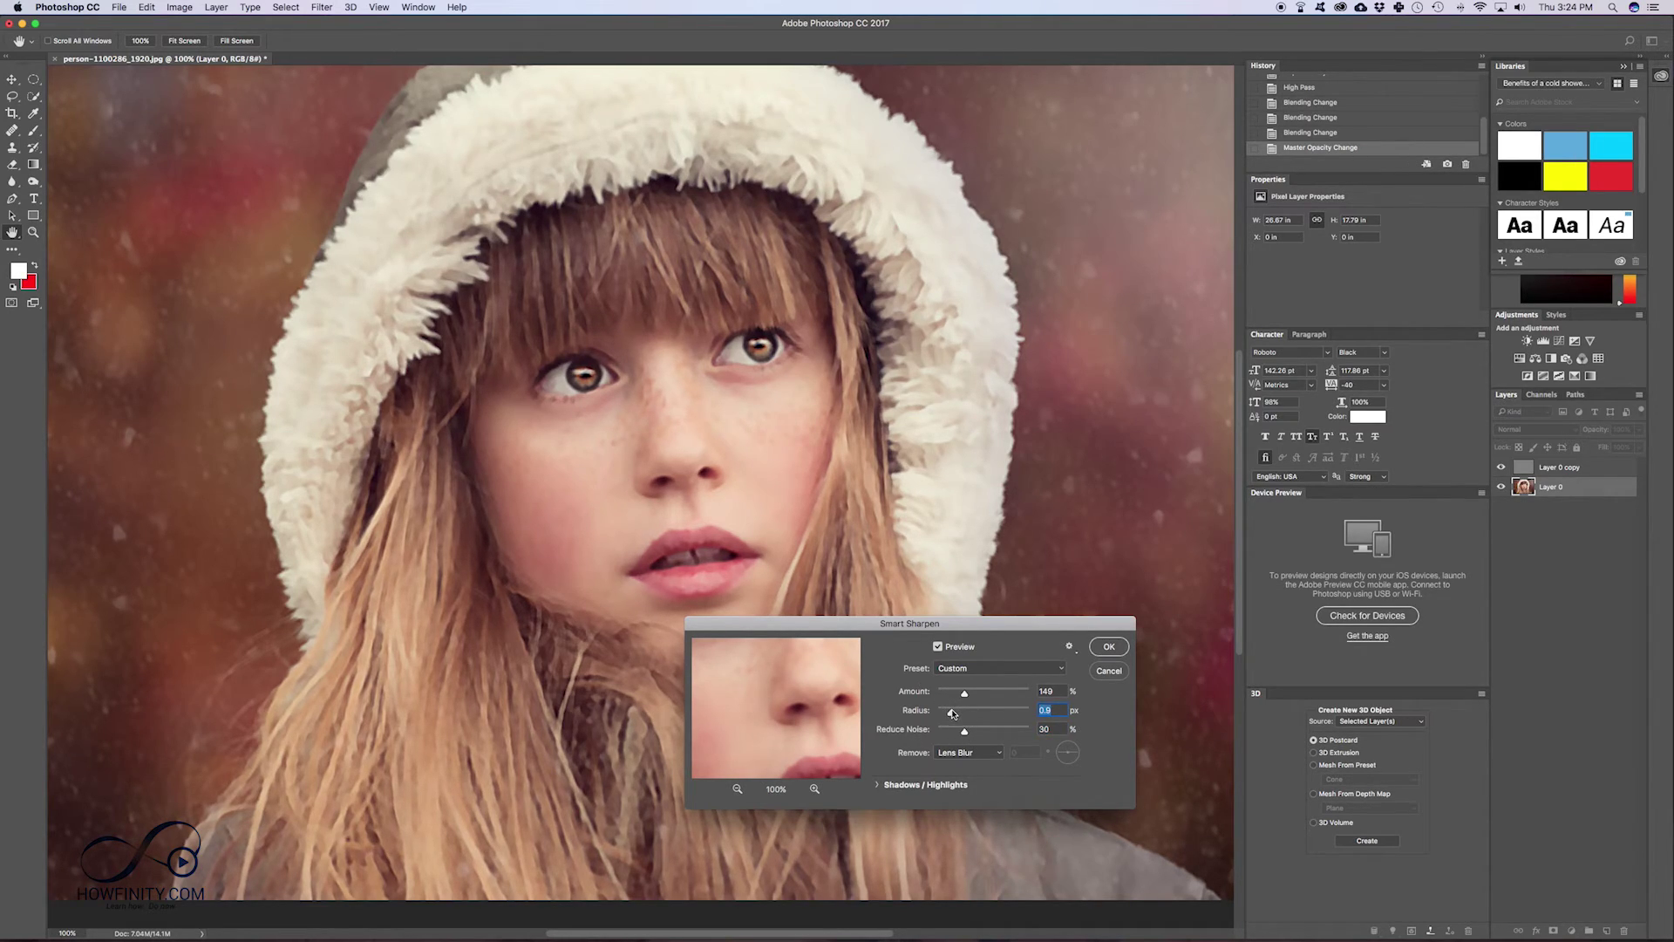
pyautogui.click(956, 693)
pyautogui.click(940, 648)
pyautogui.click(939, 647)
# Step: Set Amount 135% and Radius 2.5 px, apply it, and zoom out
pyautogui.moveTo(956, 693); pyautogui.dragTo(963, 713)
pyautogui.click(1120, 645)
pyautogui.press('v')
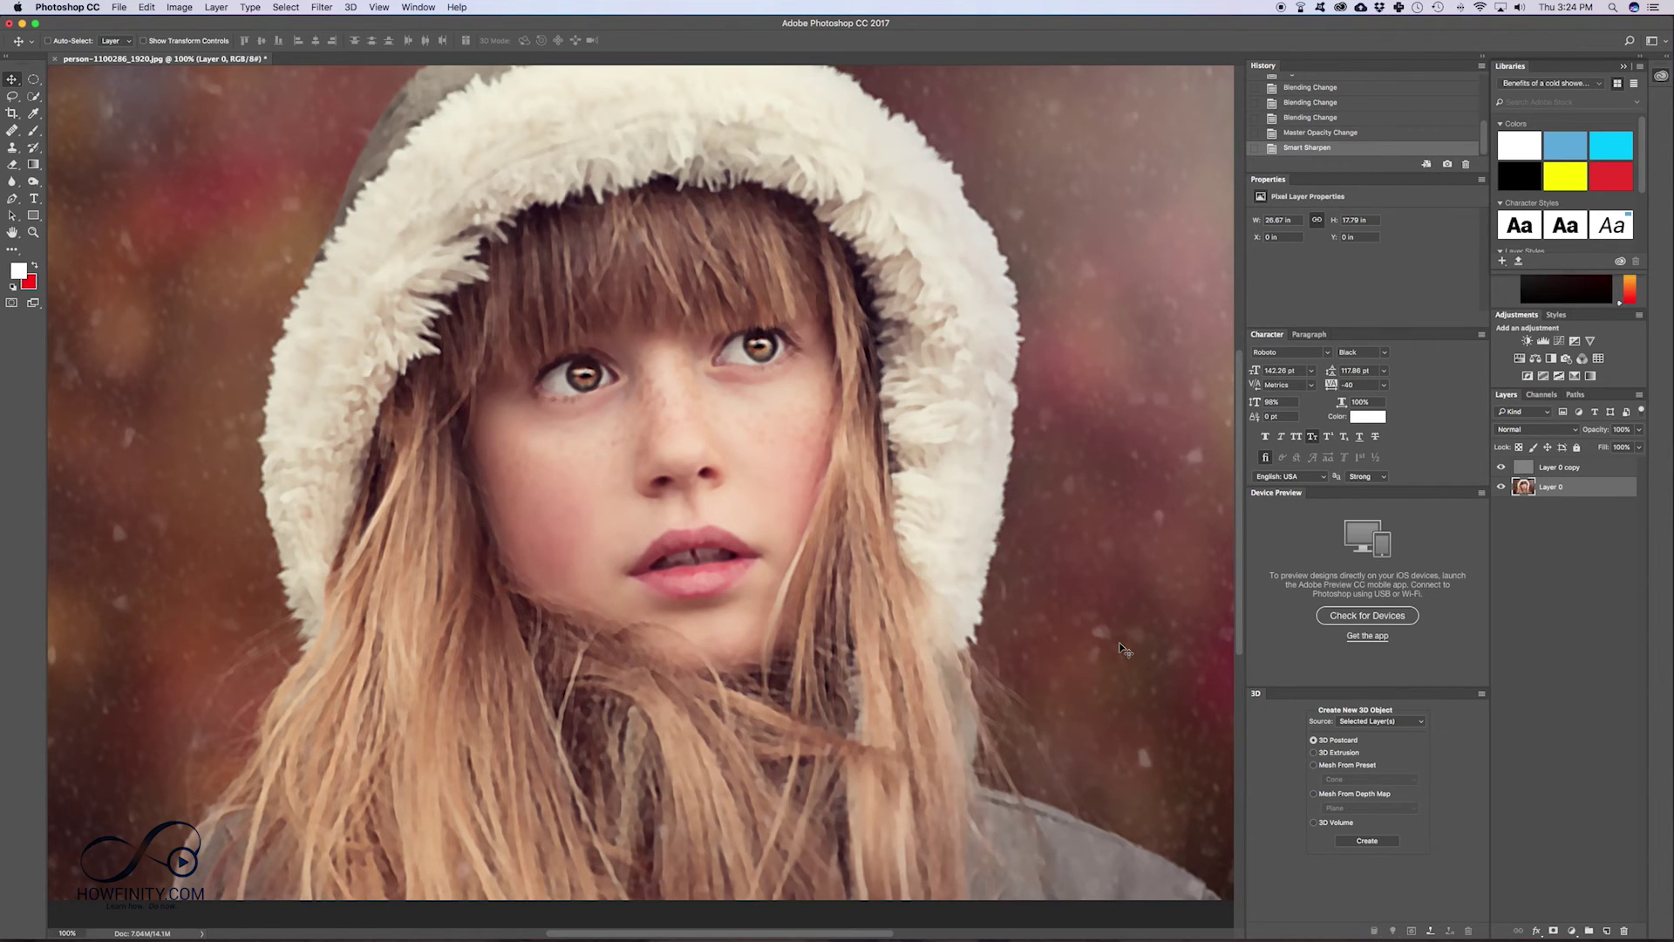
pyautogui.press('super+minus')
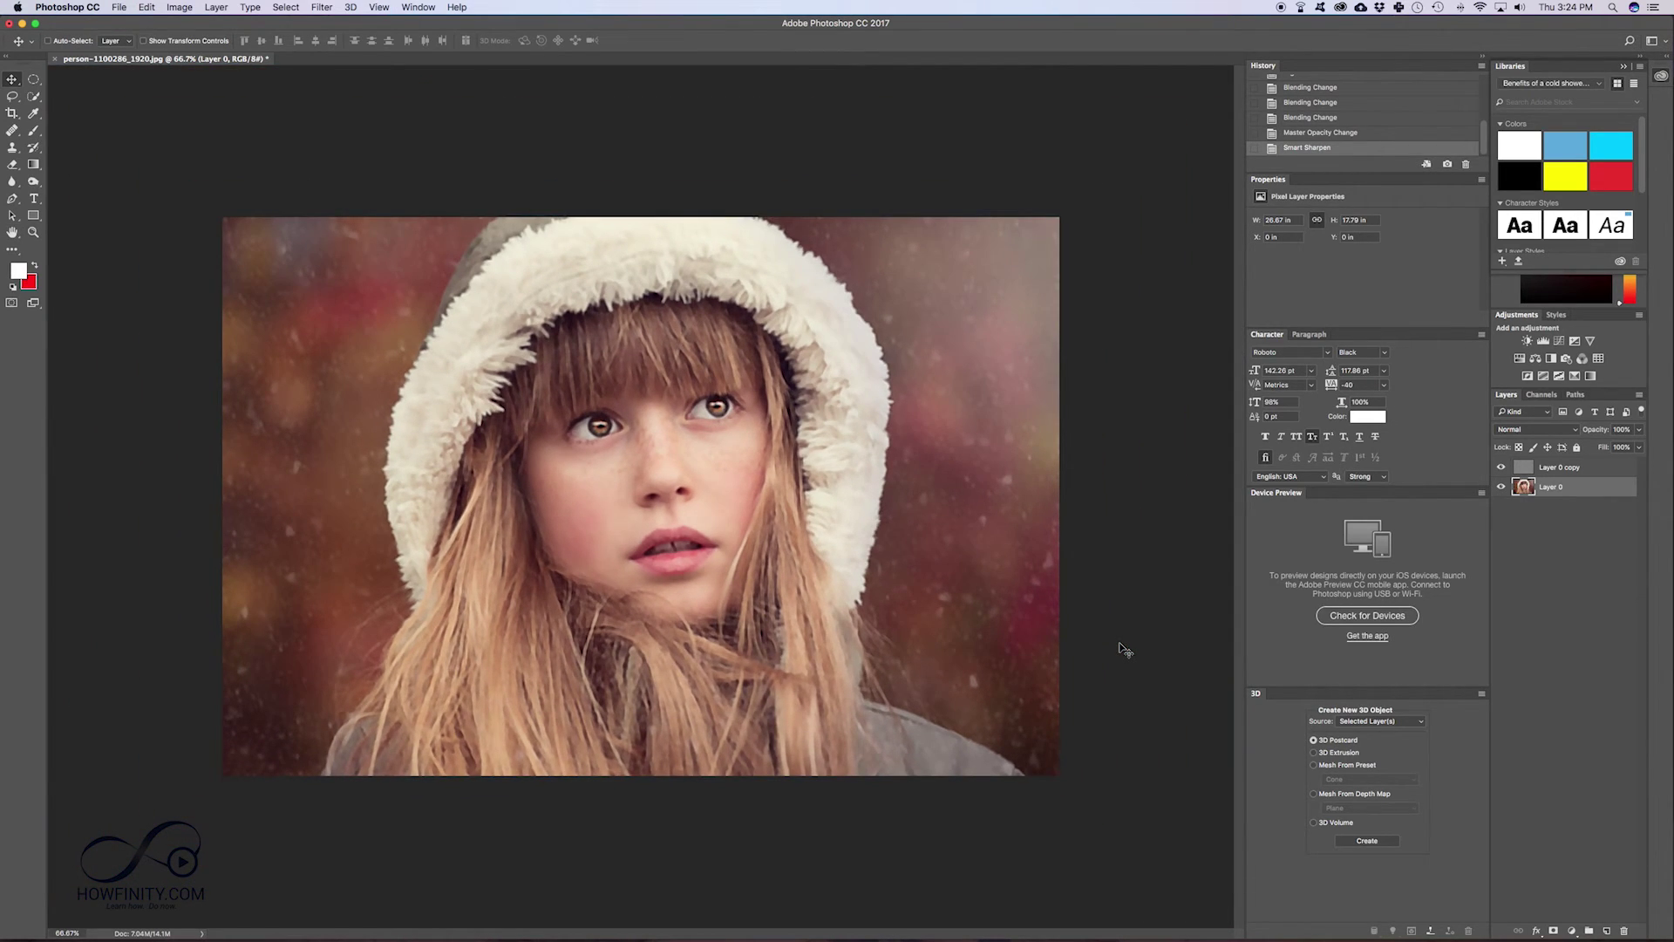